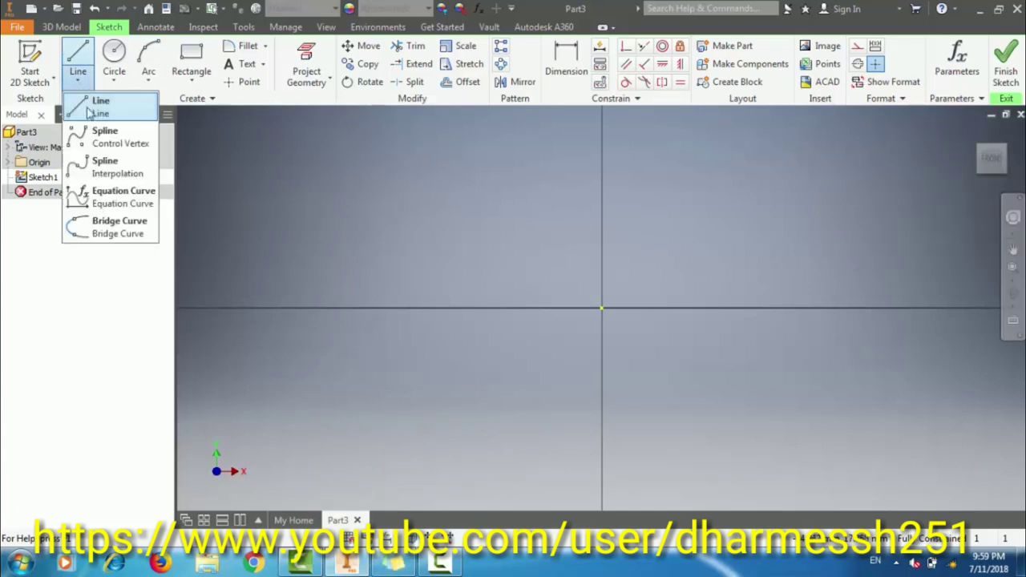
Step: Draw a vertical line about 11.7 mm long upward from the sketch origin
{"action": "left_click", "coordinate": [95, 112]}
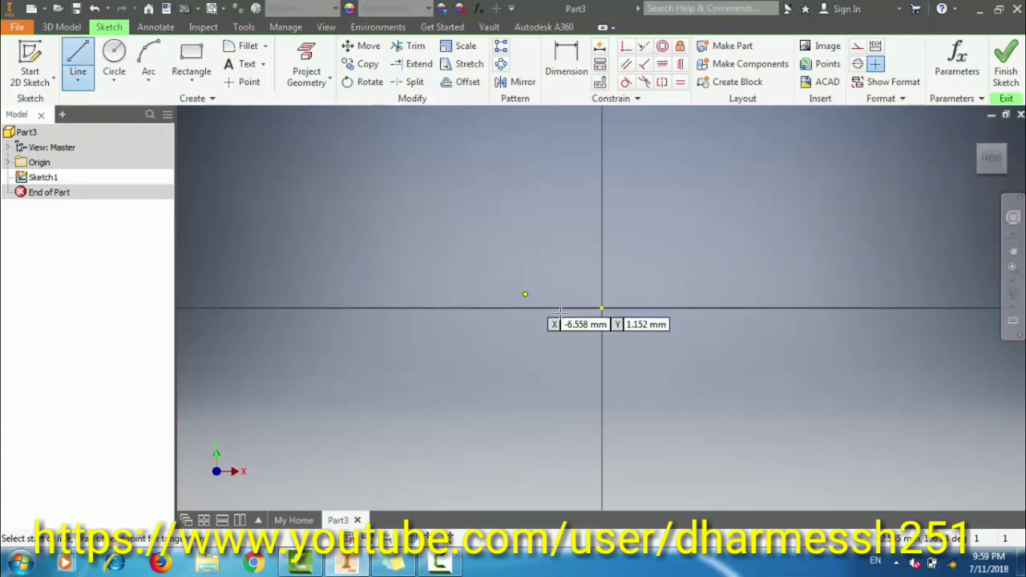
{"action": "left_click", "coordinate": [601, 307]}
{"action": "left_click", "coordinate": [601, 171]}
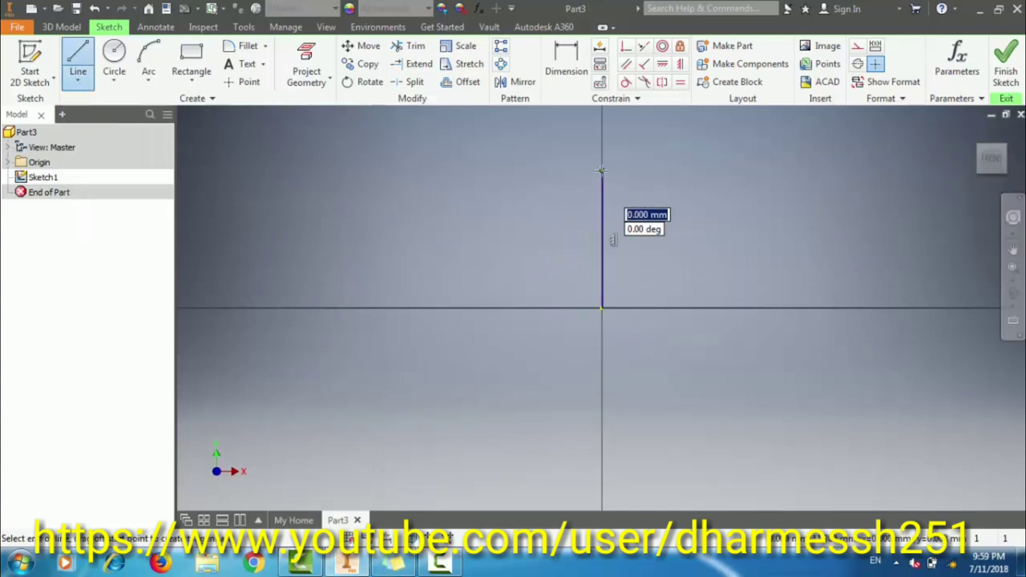
{"action": "key", "text": "Escape"}
Step: Dimension the vertical line's length to 95 mm
{"action": "key", "text": "d"}
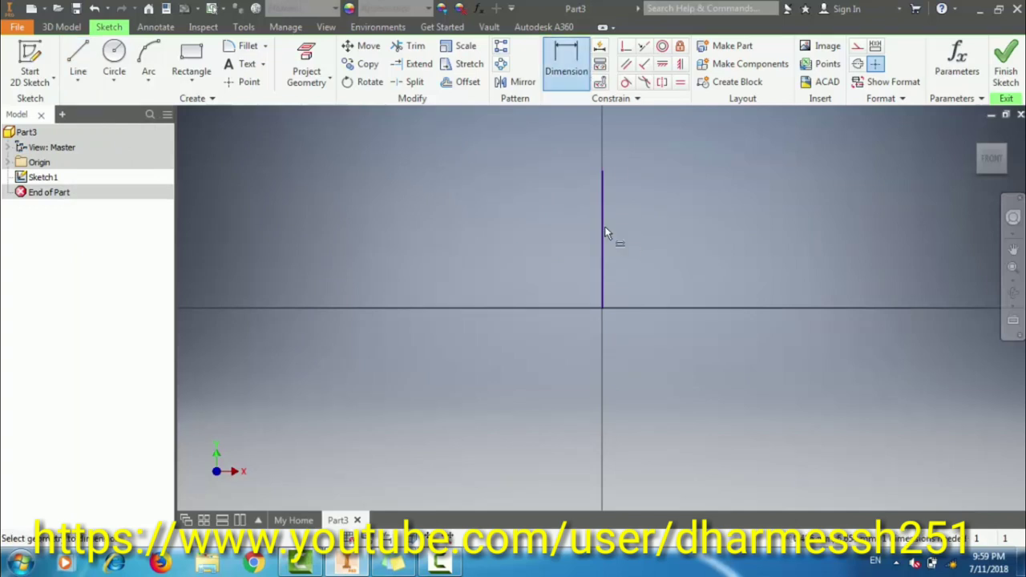
{"action": "left_click", "coordinate": [604, 226]}
{"action": "left_click", "coordinate": [631, 233]}
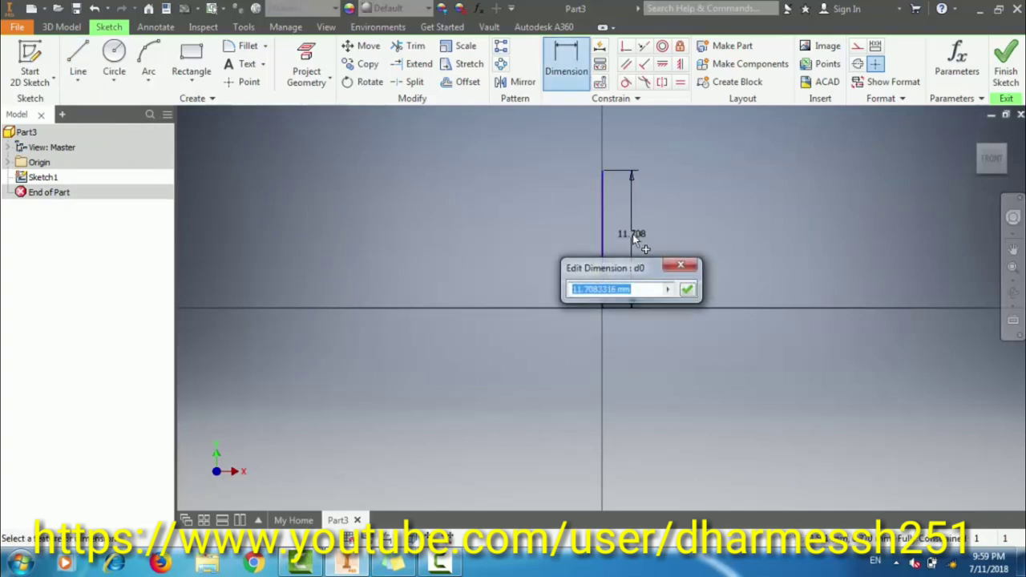
{"action": "type", "text": "40"}
{"action": "key", "text": "Return"}
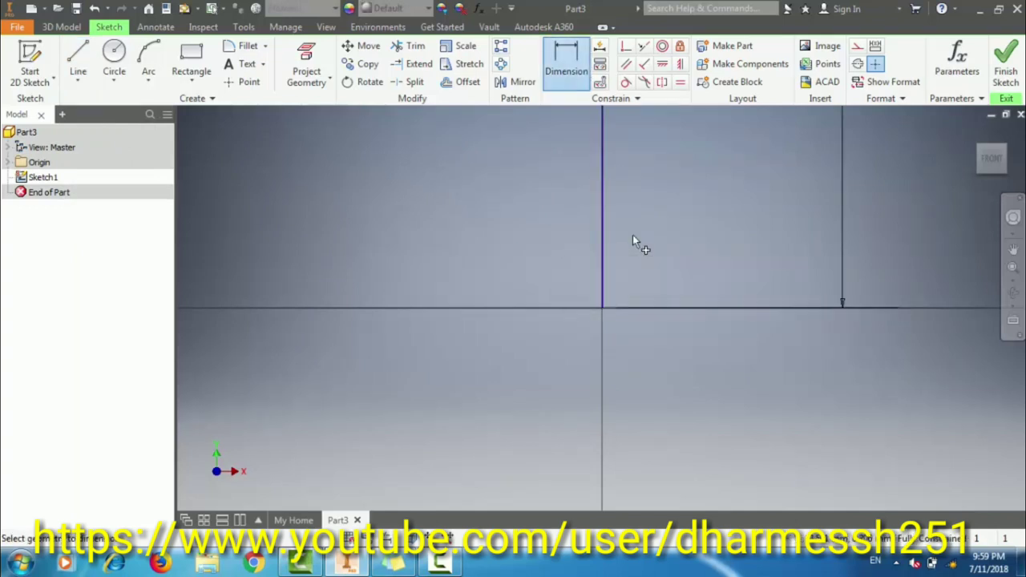
{"action": "scroll", "coordinate": [708, 293], "scroll_direction": "up", "scroll_amount": 5}
{"action": "right_click", "coordinate": [727, 209]}
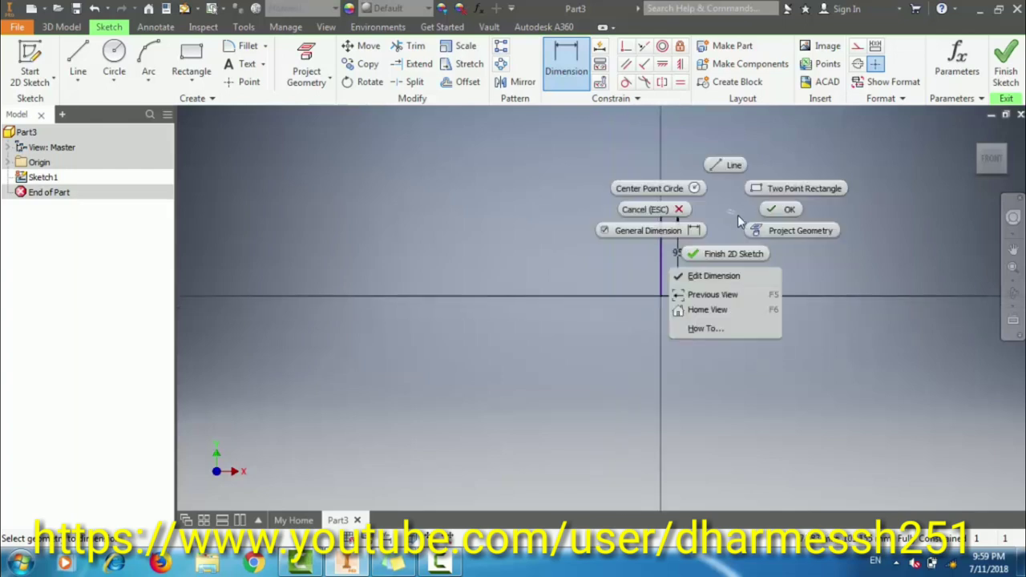
{"action": "left_click", "coordinate": [779, 209]}
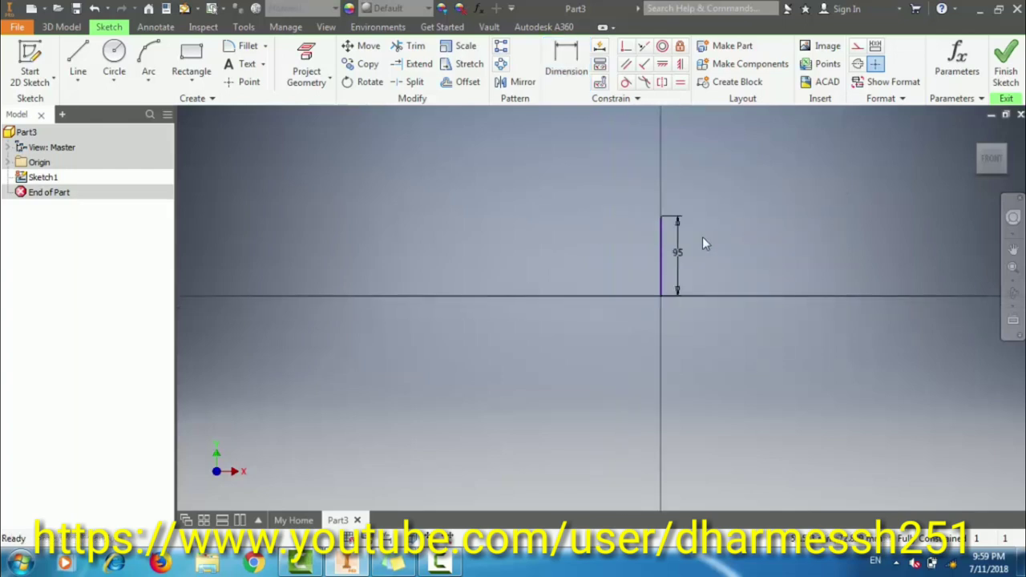
Step: Draw a horizontal line about 46 mm long on the X axis, starting about 51 mm from the origin on the positive side
{"action": "left_click", "coordinate": [77, 81]}
{"action": "left_click", "coordinate": [88, 106]}
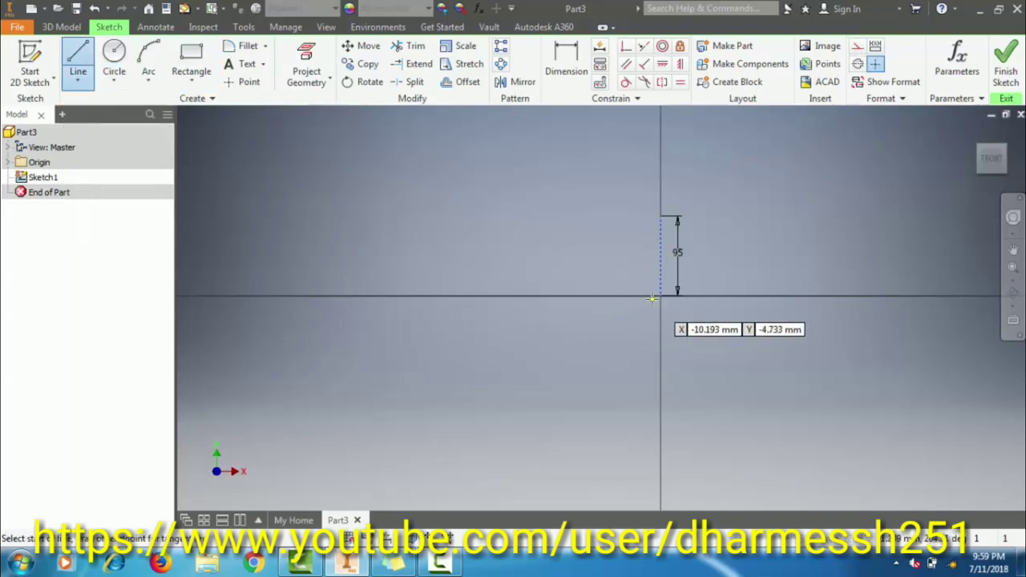
{"action": "left_click", "coordinate": [704, 296]}
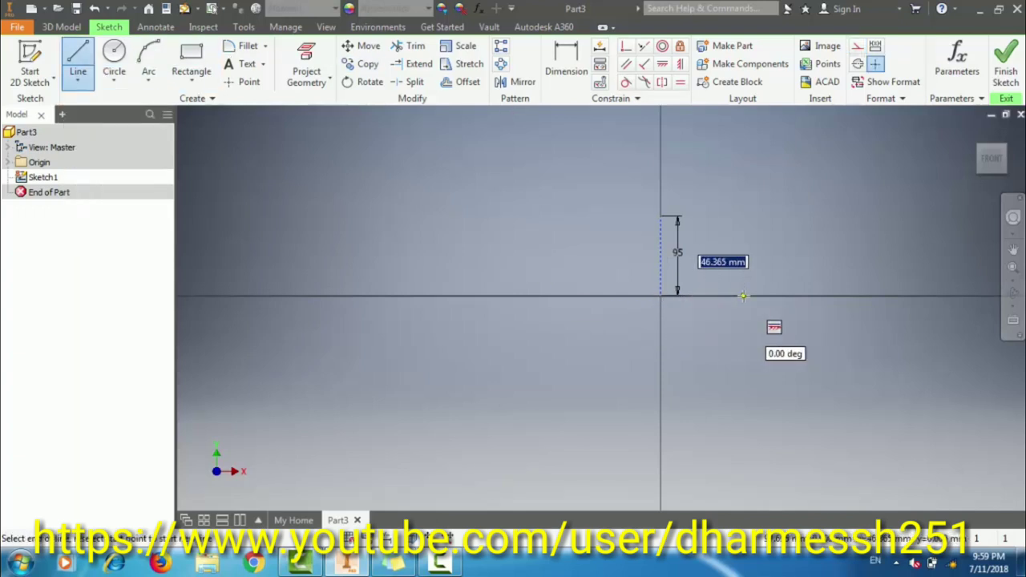
{"action": "scroll", "coordinate": [743, 295], "scroll_direction": "up", "scroll_amount": 3}
{"action": "left_click", "coordinate": [712, 290]}
{"action": "key", "text": "Escape"}
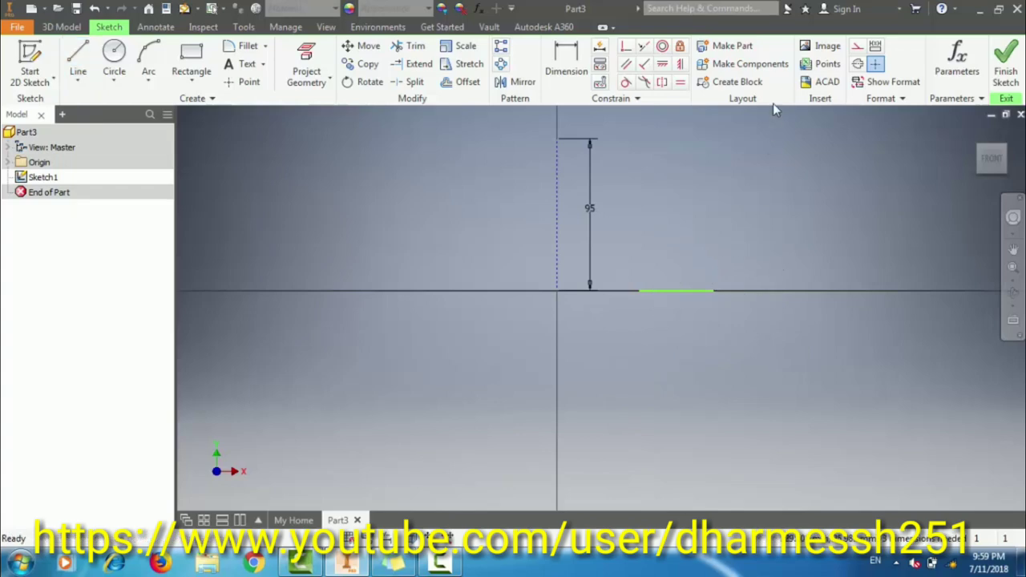
Step: Dimension the distance from the origin to the horizontal line's inner endpoint as 95/2
{"action": "left_click", "coordinate": [565, 80]}
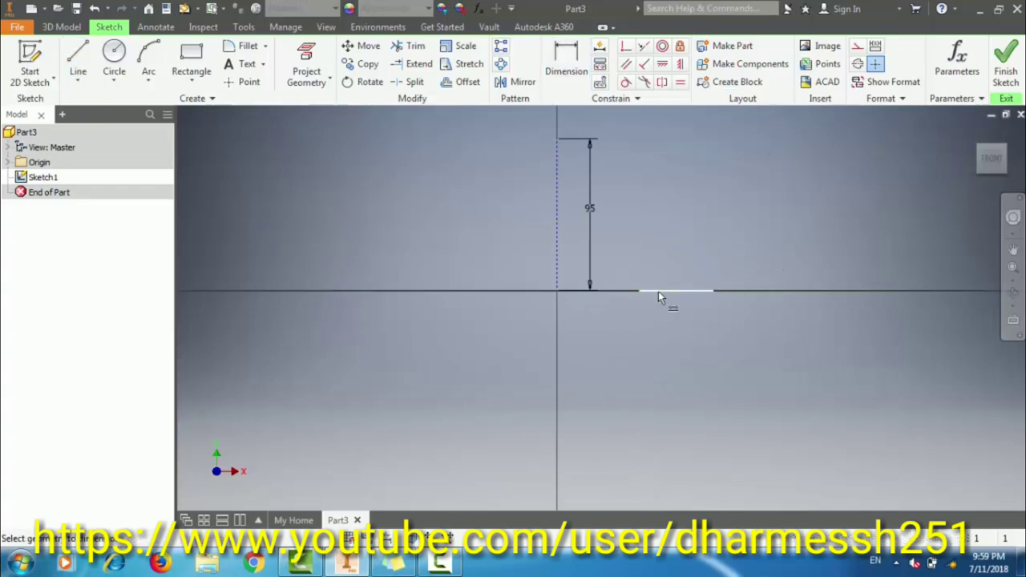
{"action": "left_click", "coordinate": [558, 293]}
{"action": "left_click", "coordinate": [591, 346]}
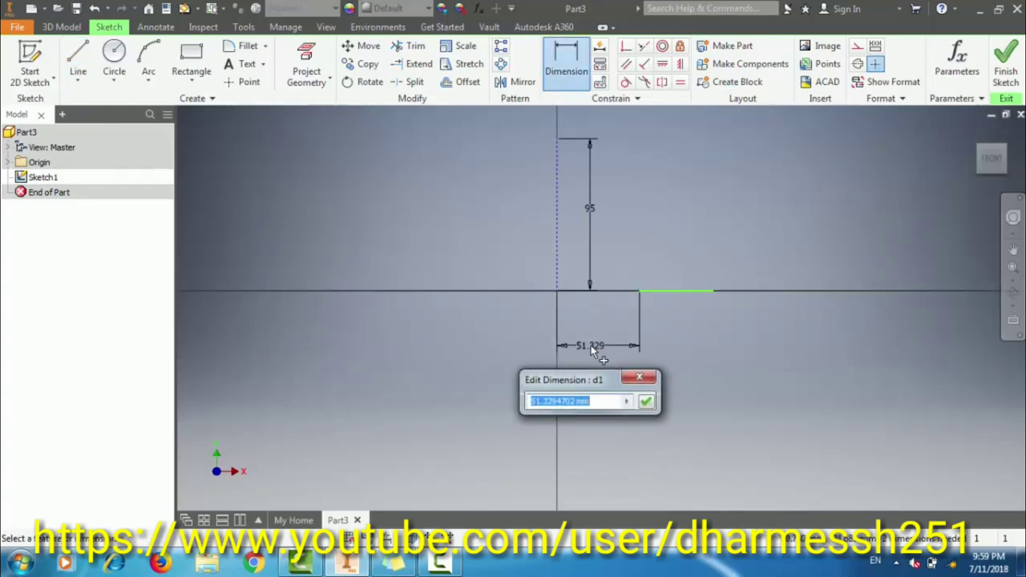
{"action": "type", "text": "95"}
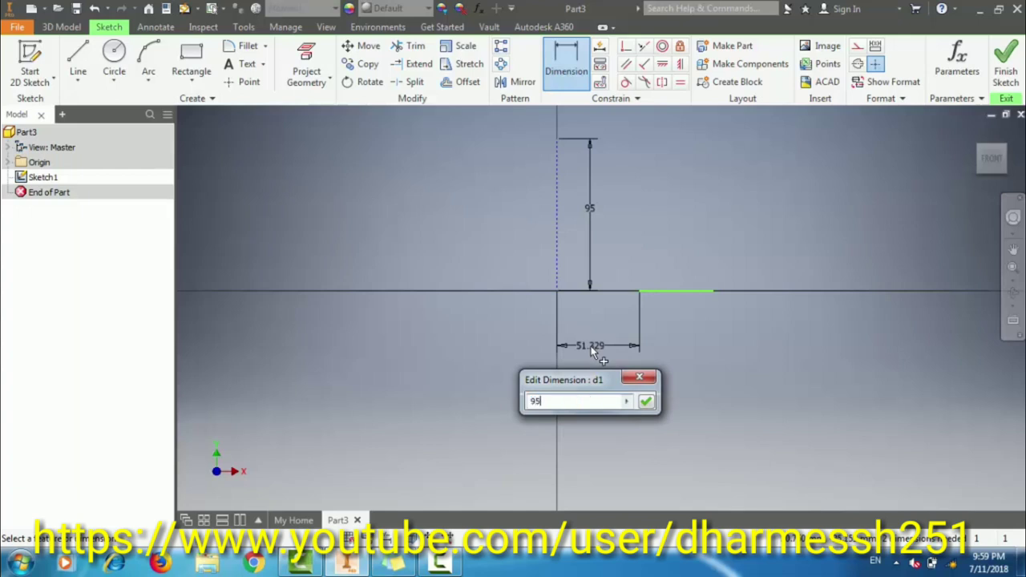
{"action": "type", "text": "/2"}
{"action": "key", "text": "Return"}
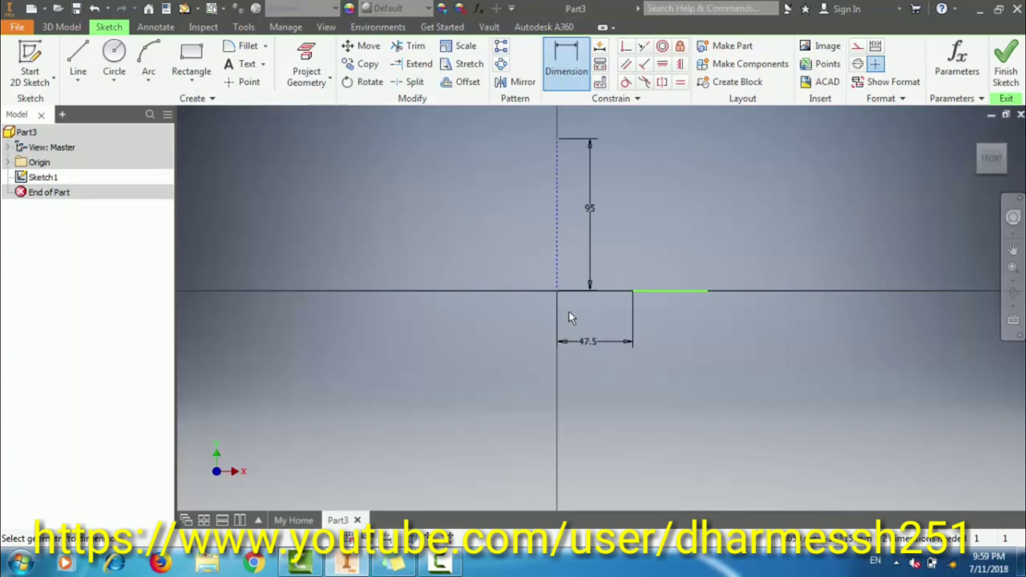
Step: Dimension the distance from the origin to the horizontal line's outer endpoint as 135/2
{"action": "left_click", "coordinate": [558, 290]}
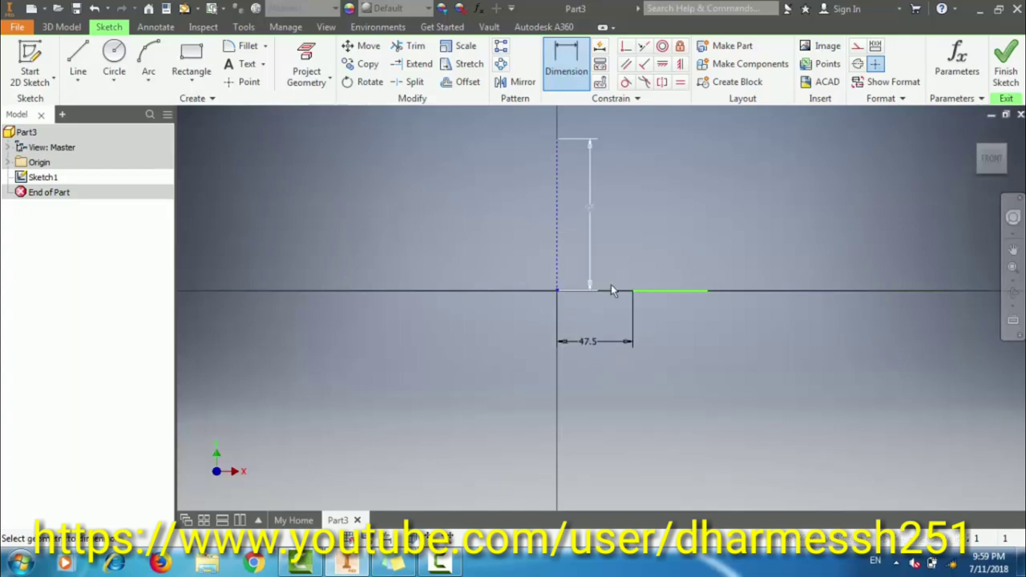
{"action": "left_click", "coordinate": [707, 290]}
{"action": "left_click", "coordinate": [631, 429]}
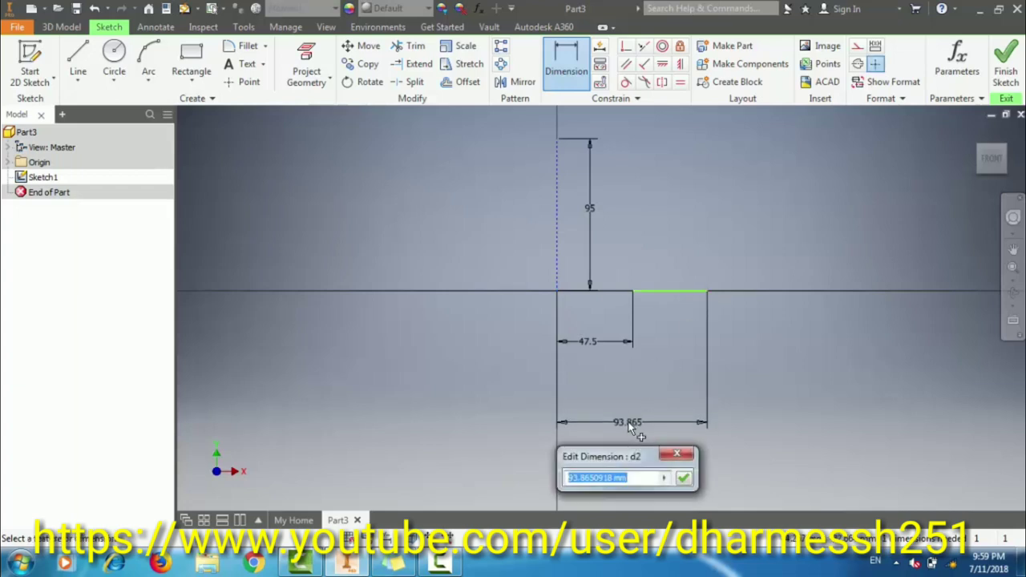
{"action": "type", "text": "135"}
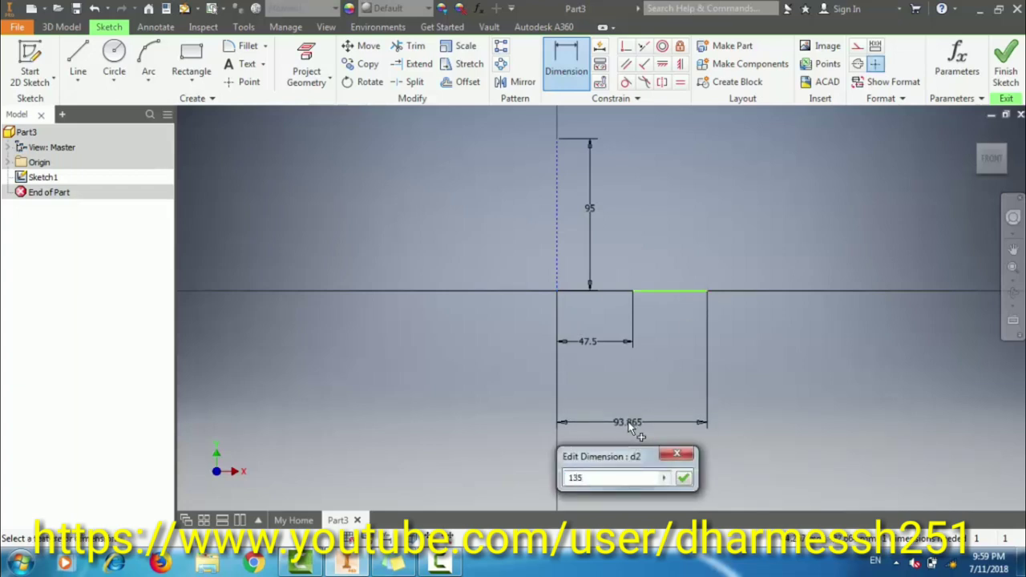
{"action": "type", "text": "/2"}
{"action": "key", "text": "Return"}
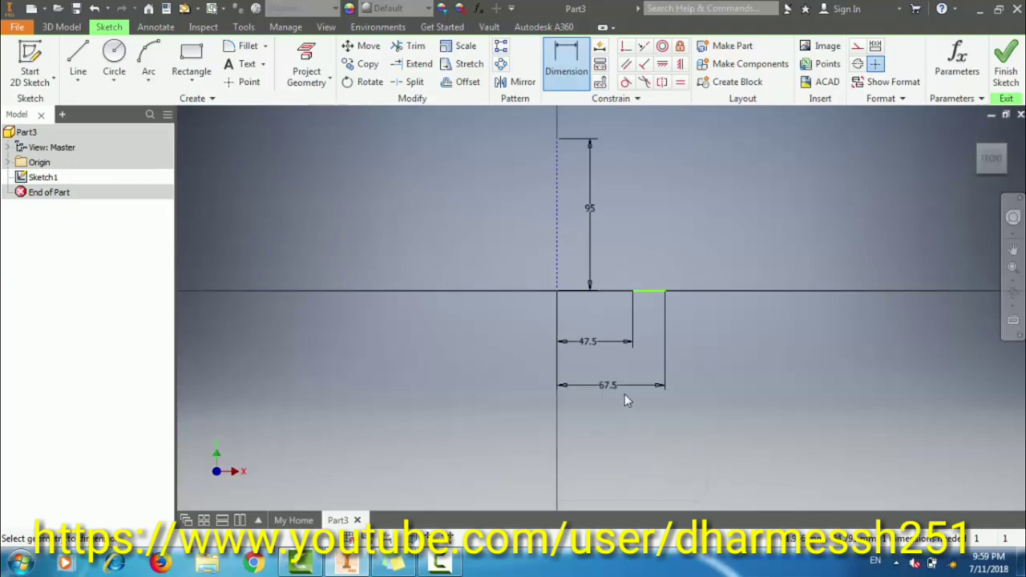
Step: Try to apply a coincident constraint between the horizontal line's inner endpoint and the origin
{"action": "left_click", "coordinate": [626, 46]}
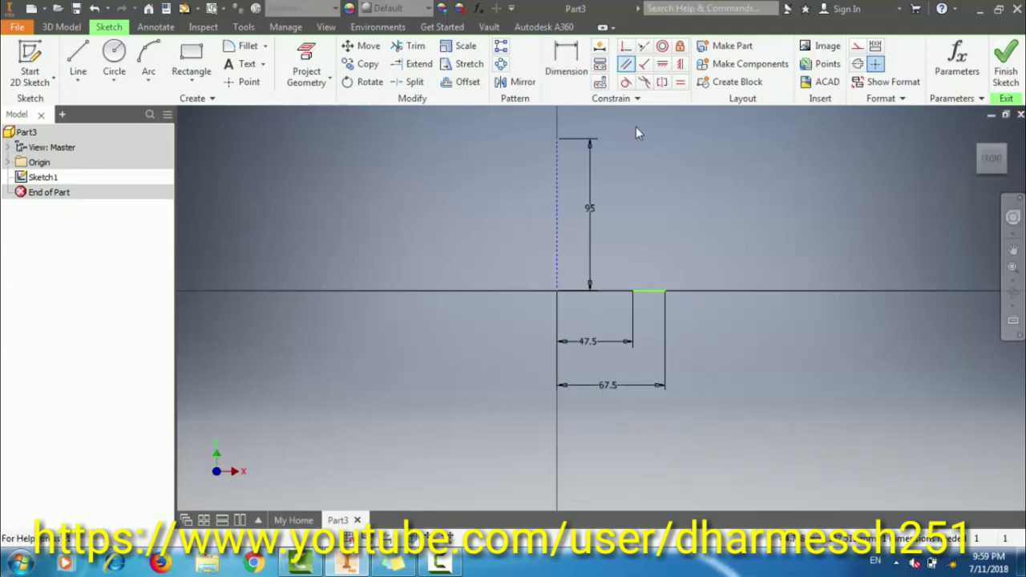
{"action": "left_click", "coordinate": [632, 291]}
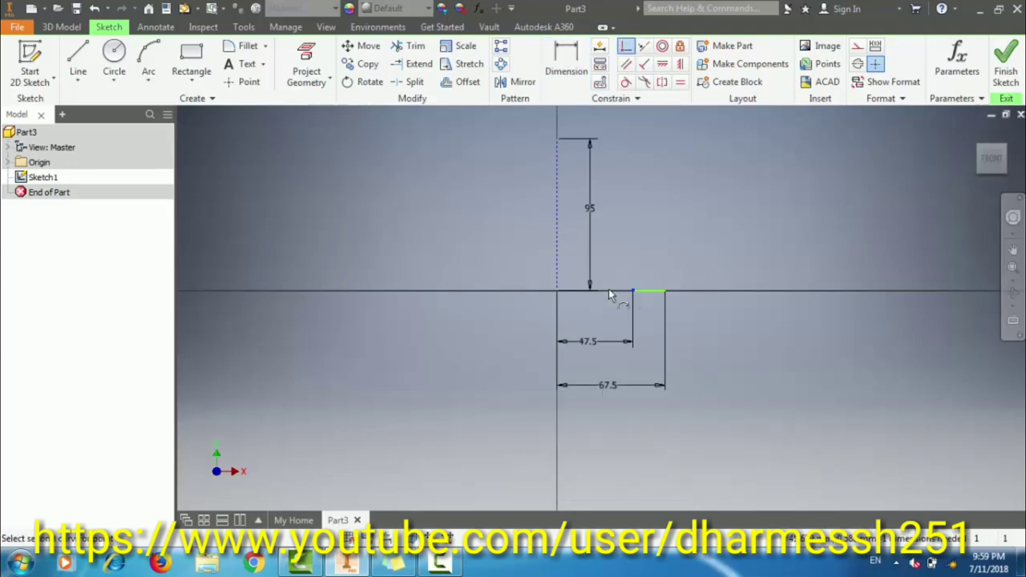
{"action": "left_click", "coordinate": [557, 291]}
{"action": "key", "text": "Escape"}
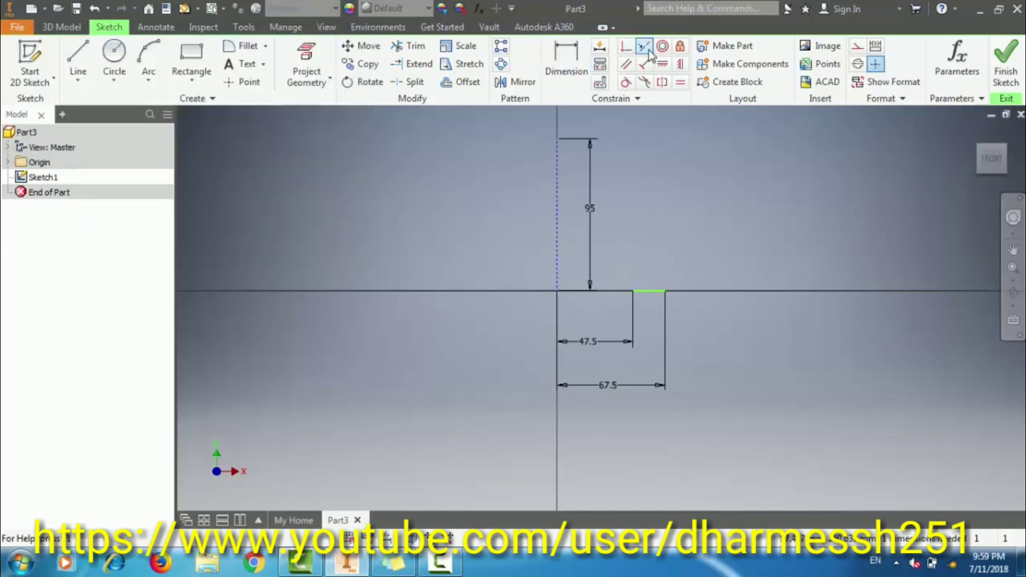
Step: Try to apply a horizontal constraint between the origin and the short horizontal line
{"action": "left_click", "coordinate": [662, 63]}
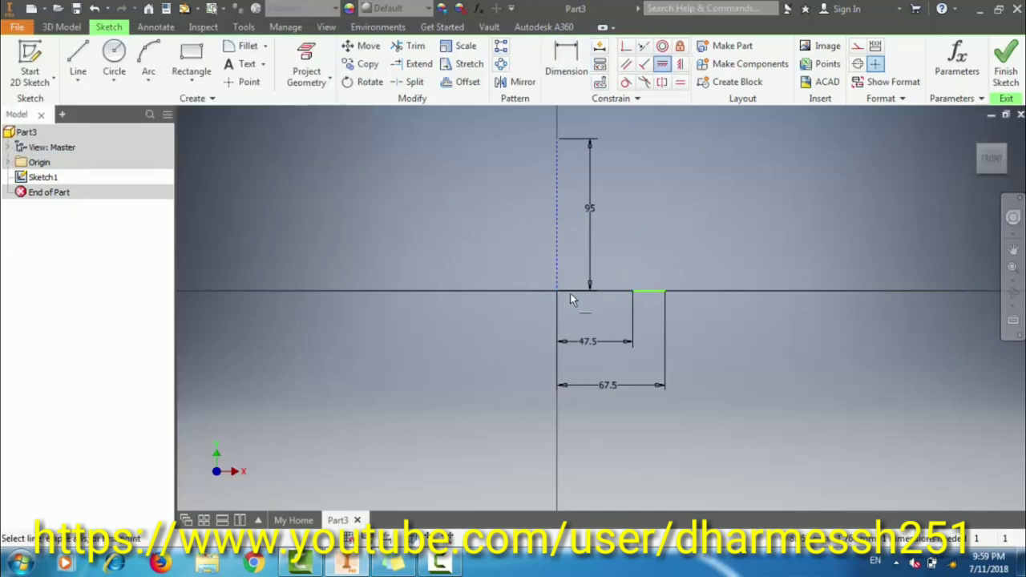
{"action": "left_click", "coordinate": [638, 291]}
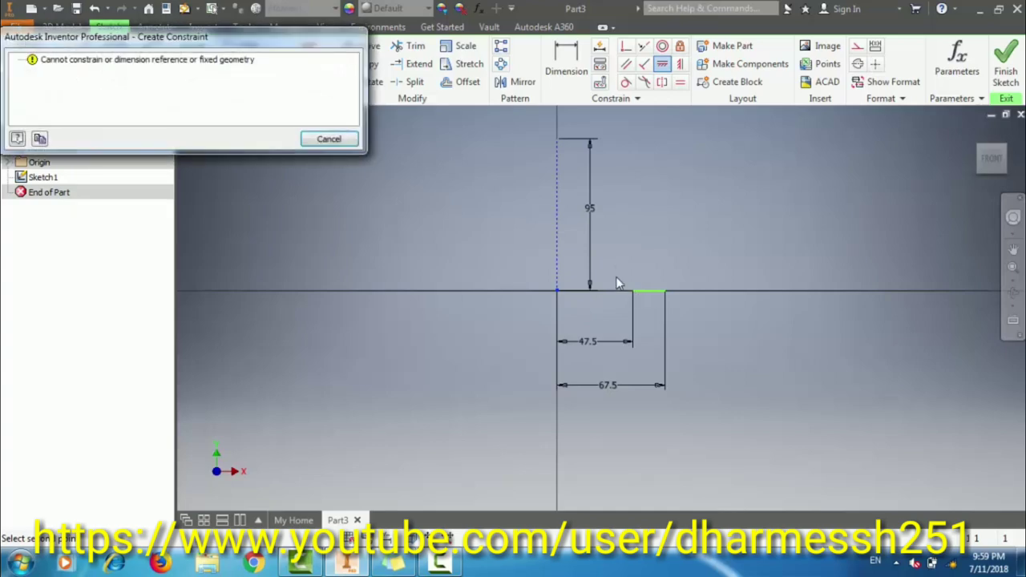
{"action": "key", "text": "Escape"}
Step: Try to apply a collinear constraint between the short horizontal line and the geometry at the origin
{"action": "left_click", "coordinate": [643, 45]}
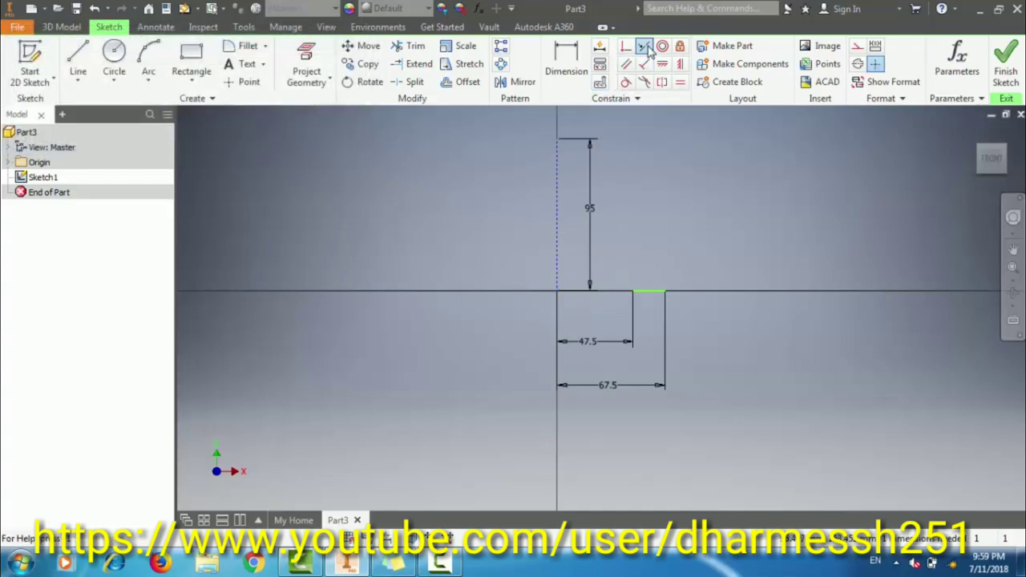
{"action": "left_click", "coordinate": [641, 292]}
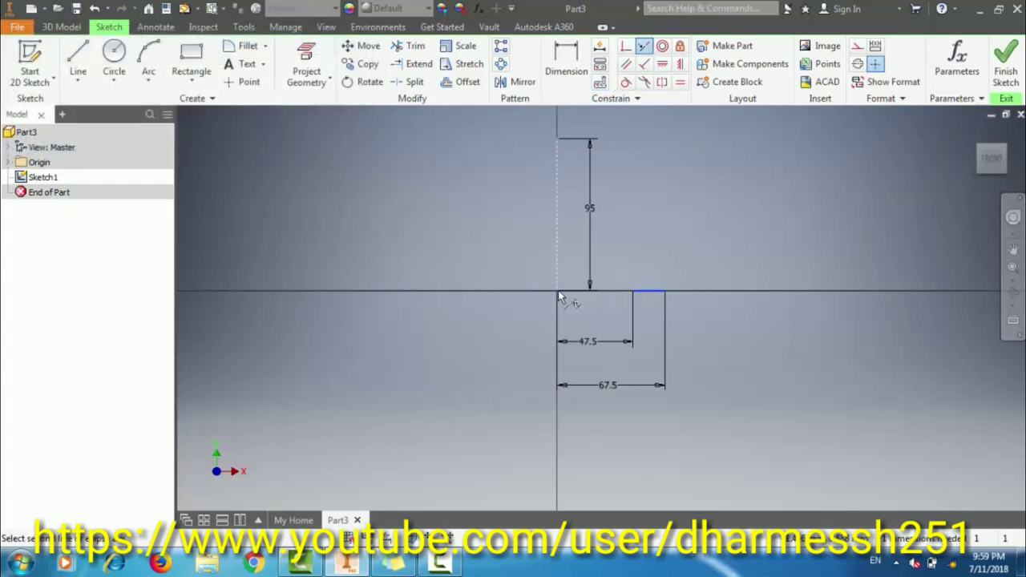
{"action": "left_click", "coordinate": [557, 297]}
{"action": "key", "text": "Escape"}
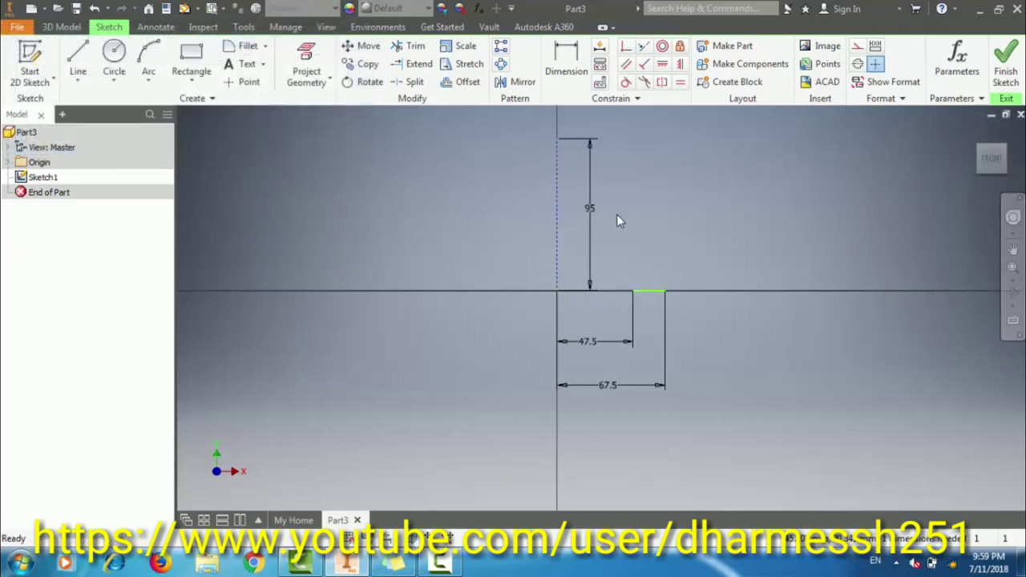
{"action": "left_click", "coordinate": [643, 48]}
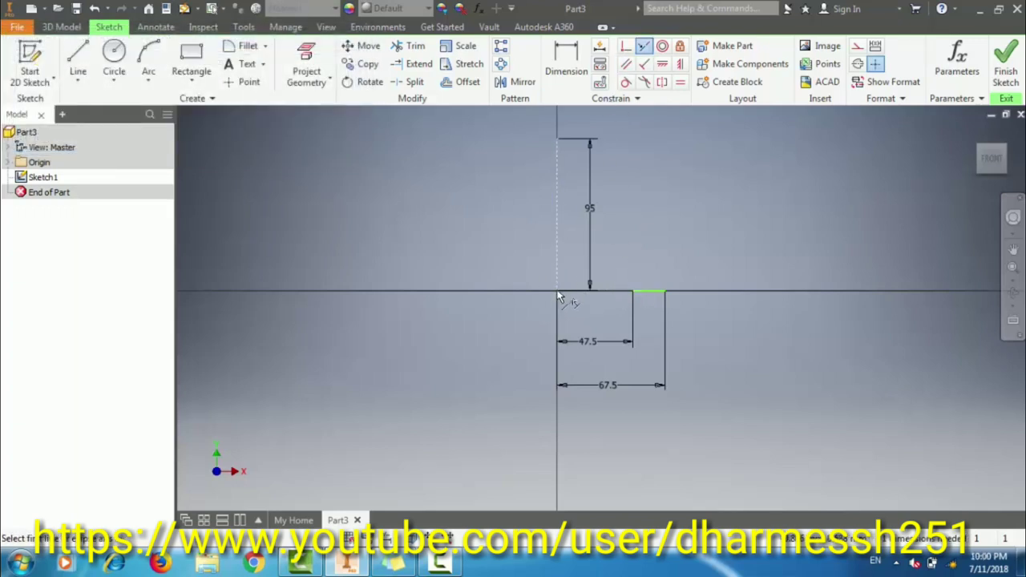
{"action": "key", "text": "Escape"}
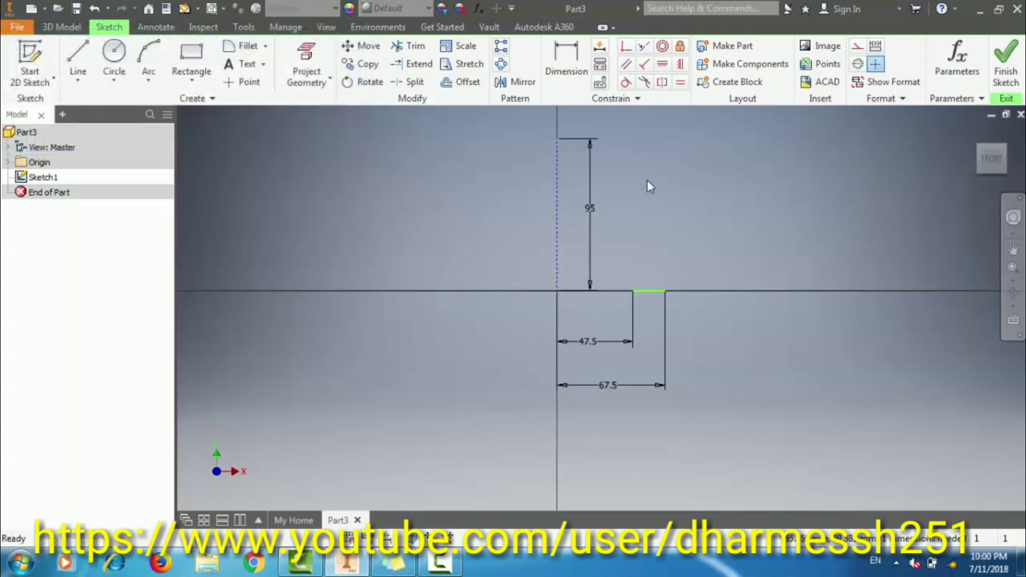
Step: Finish the 2D sketch and start a 3D sketch
{"action": "left_click", "coordinate": [1005, 73]}
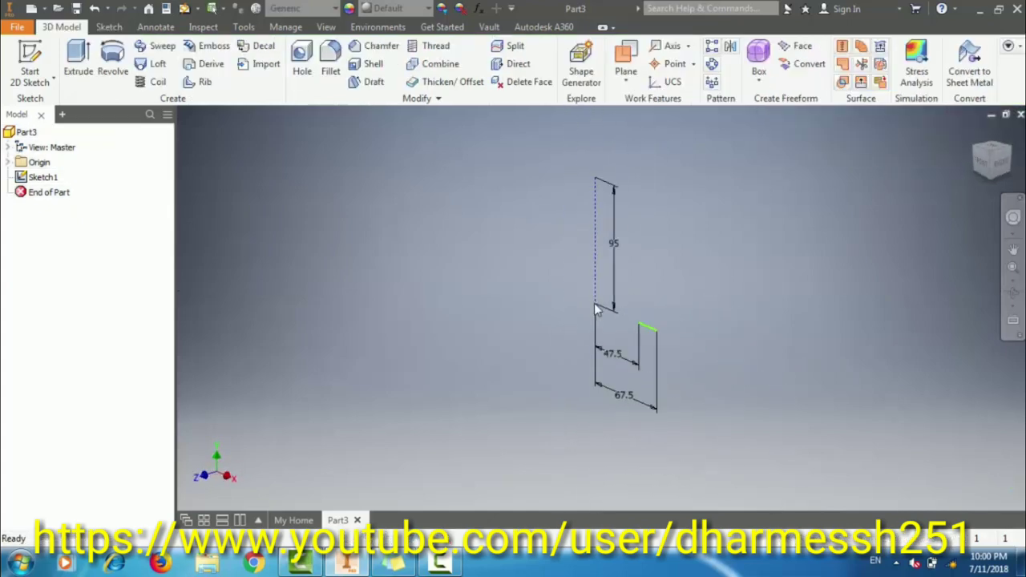
{"action": "left_click", "coordinate": [53, 80]}
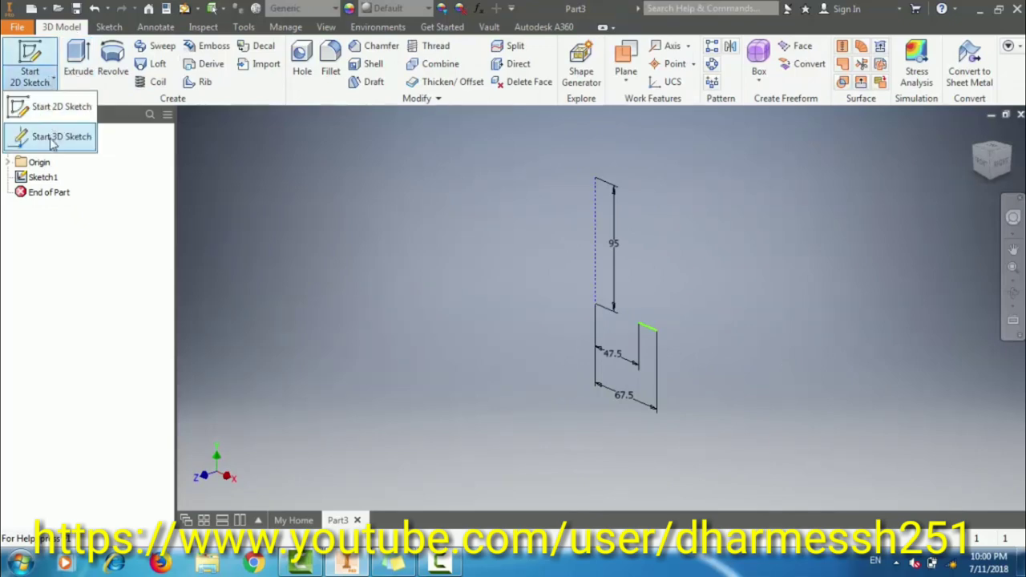
{"action": "left_click", "coordinate": [52, 139]}
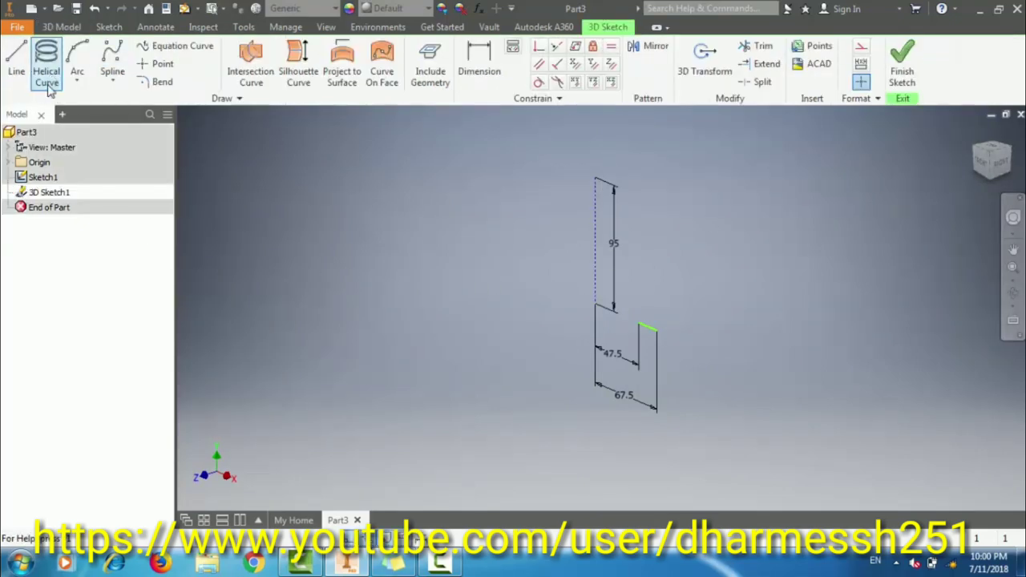
Step: Start a helical curve with its axis running from the origin to the upper end of the 95 mm line
{"action": "left_click", "coordinate": [50, 90]}
{"action": "left_click_drag", "start_coordinate": [715, 201], "coordinate": [901, 201]}
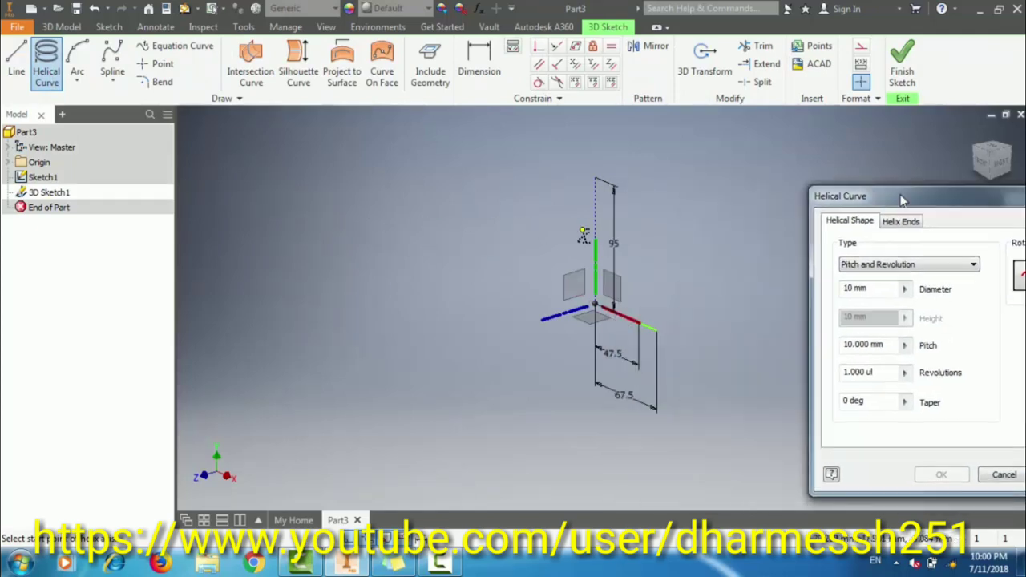
{"action": "scroll", "coordinate": [595, 298], "scroll_direction": "down", "scroll_amount": 2}
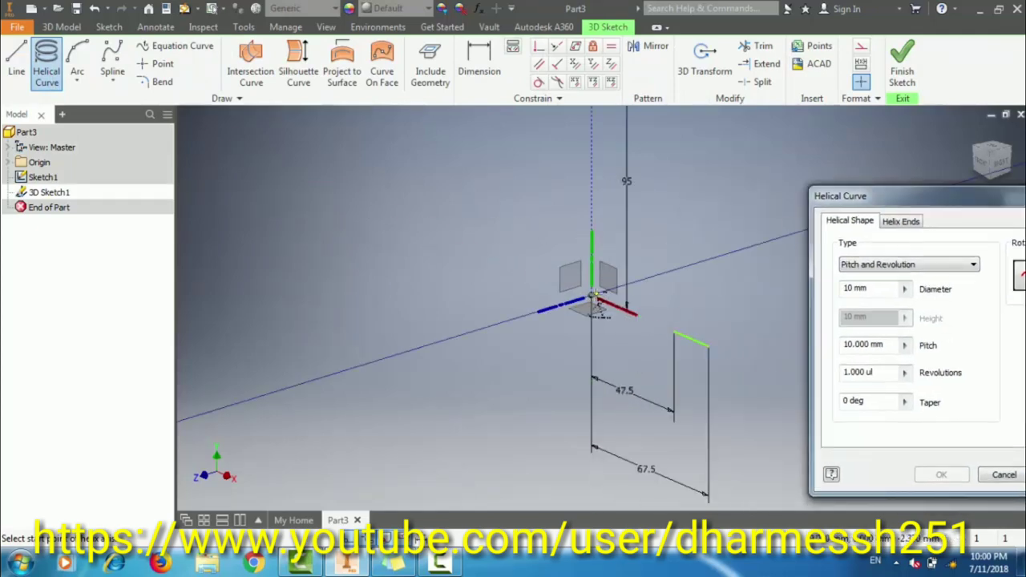
{"action": "left_click", "coordinate": [595, 298]}
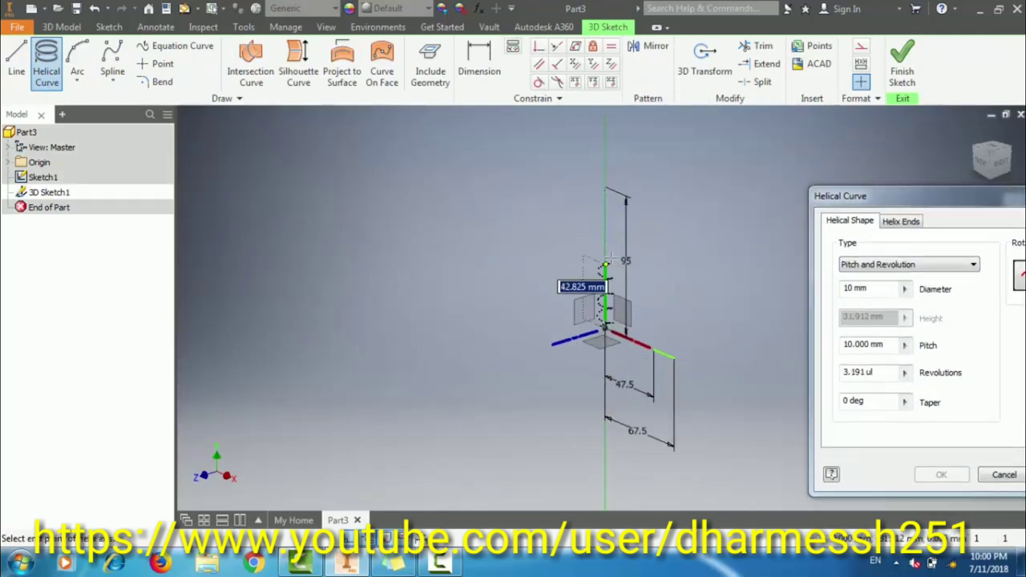
{"action": "scroll", "coordinate": [608, 261], "scroll_direction": "down", "scroll_amount": 4}
{"action": "scroll", "coordinate": [568, 321], "scroll_direction": "up", "scroll_amount": 5}
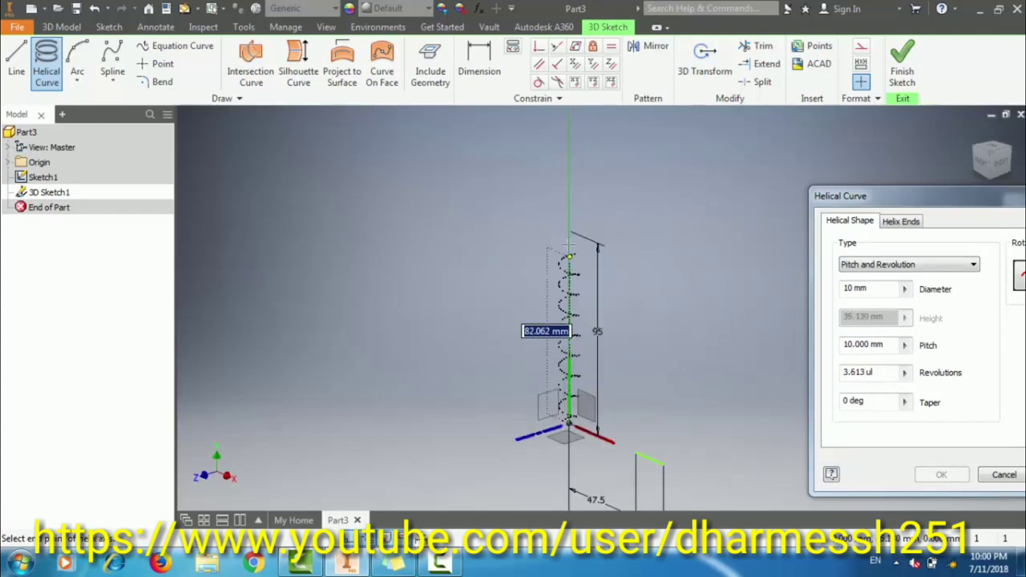
{"action": "left_click", "coordinate": [597, 248]}
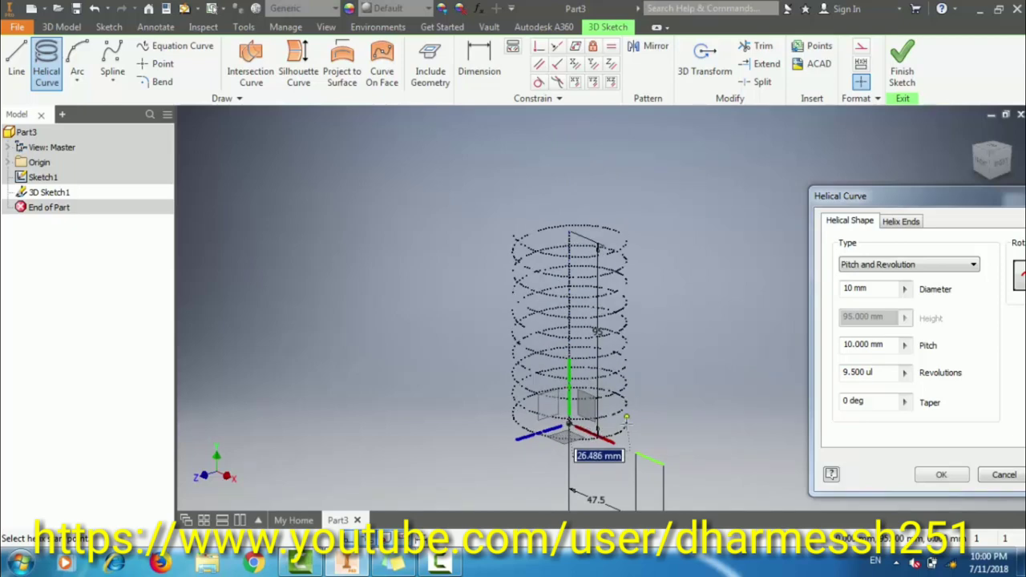
Step: Place the helix start point on the outer end of the short horizontal line for a 135 mm diameter
{"action": "scroll", "coordinate": [674, 457], "scroll_direction": "down", "scroll_amount": 3}
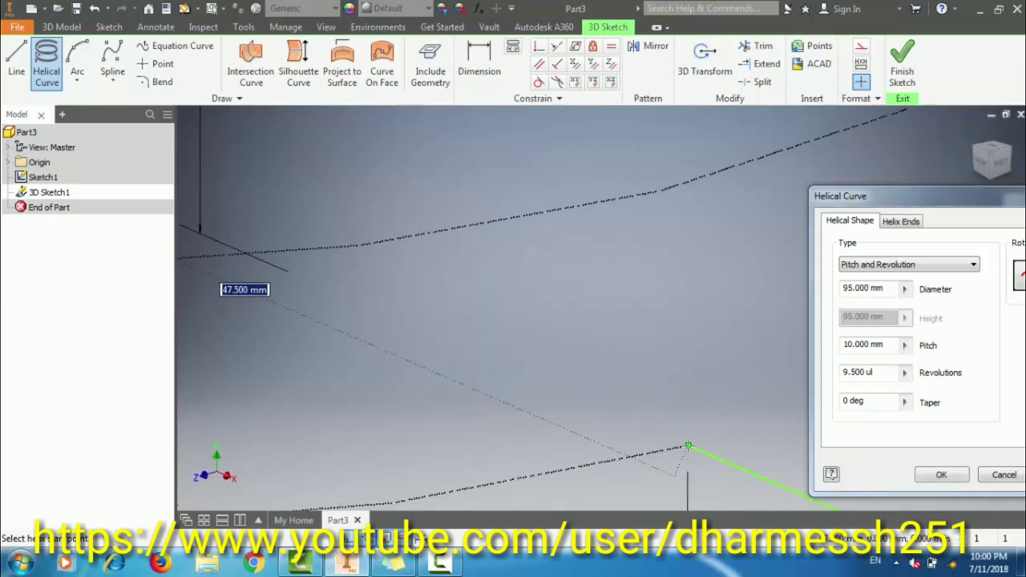
{"action": "scroll", "coordinate": [681, 401], "scroll_direction": "up", "scroll_amount": 3}
{"action": "scroll", "coordinate": [694, 350], "scroll_direction": "down", "scroll_amount": 3}
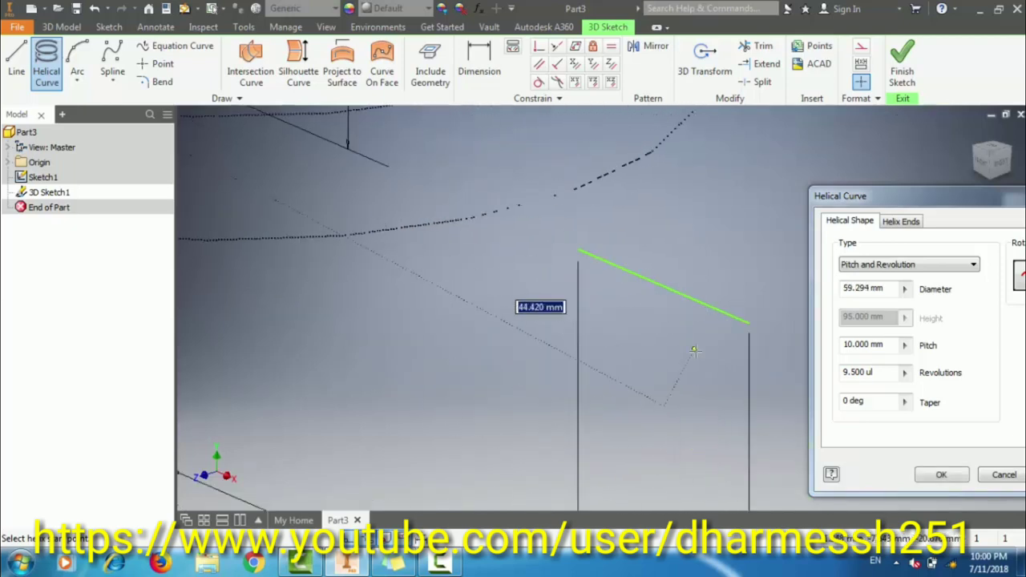
{"action": "left_click", "coordinate": [748, 323]}
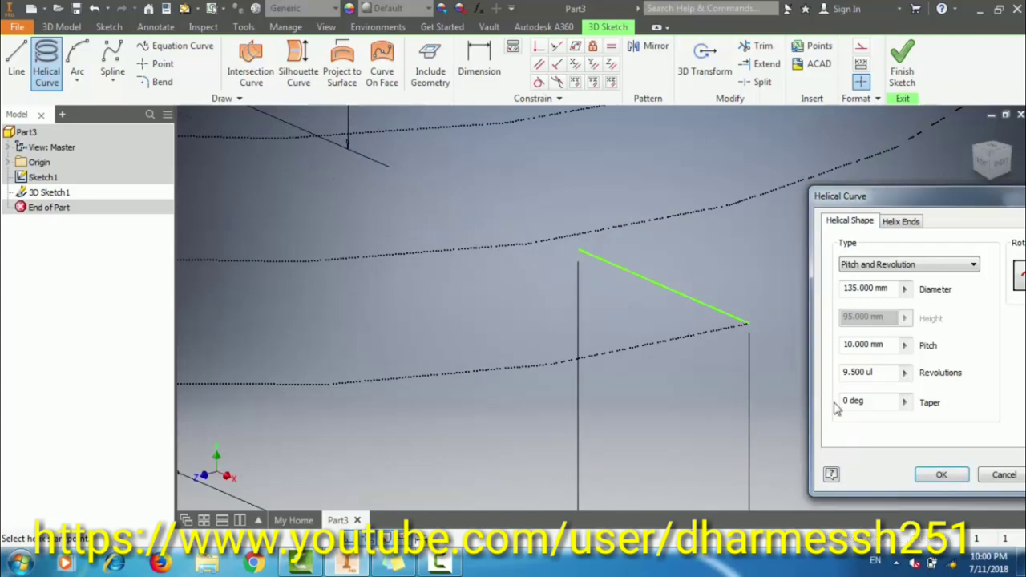
Step: Set the outer helix's pitch to 95 mm and its revolutions to 1, and create the curve
{"action": "scroll", "coordinate": [713, 372], "scroll_direction": "up", "scroll_amount": 4}
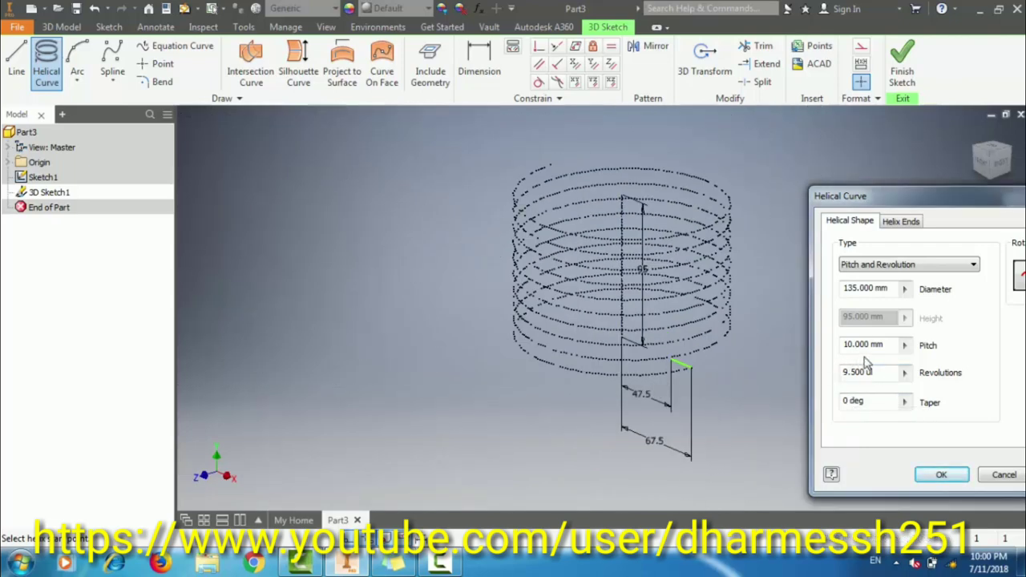
{"action": "left_click_drag", "start_coordinate": [887, 346], "coordinate": [825, 345]}
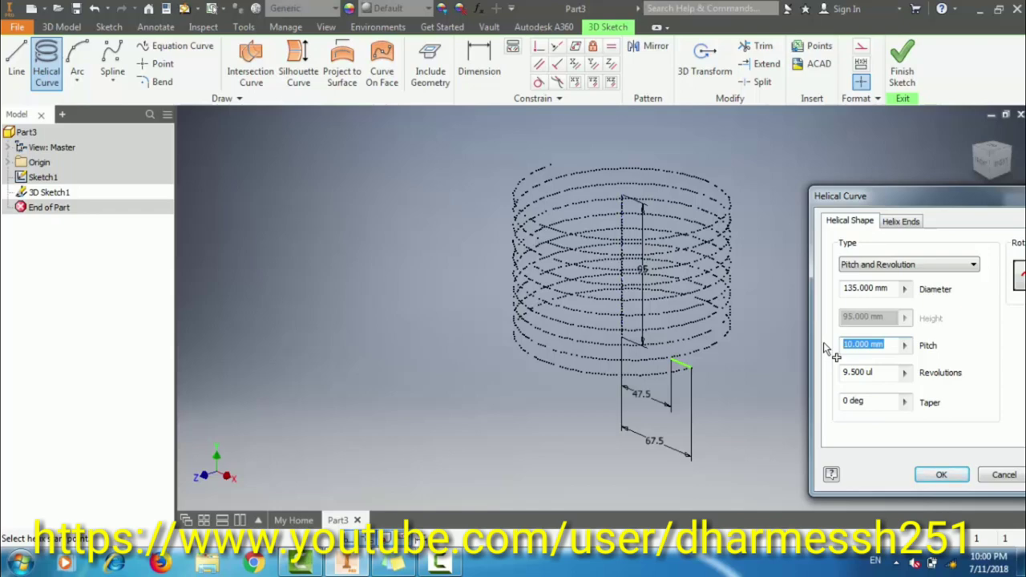
{"action": "type", "text": "1"}
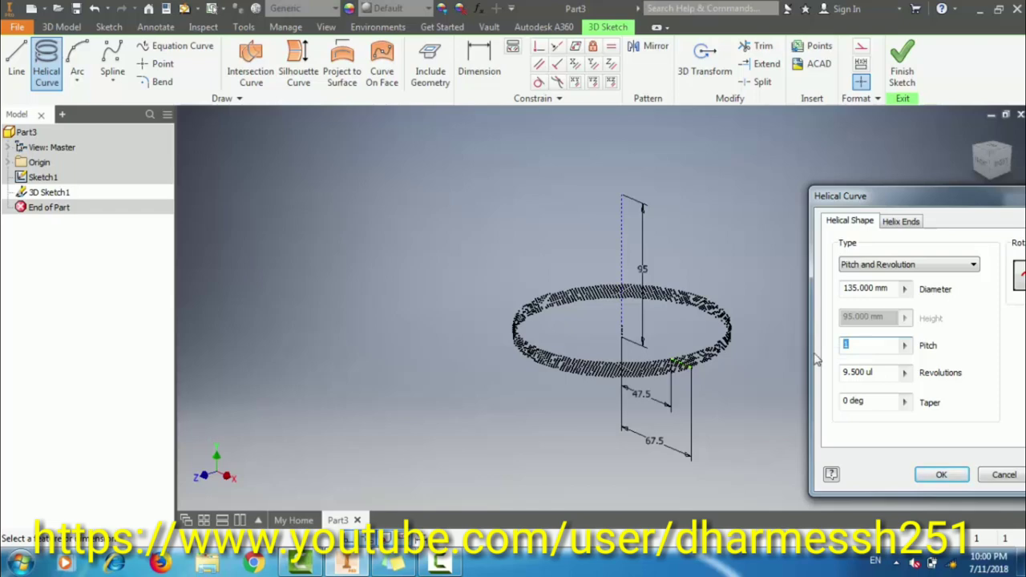
{"action": "type", "text": "95"}
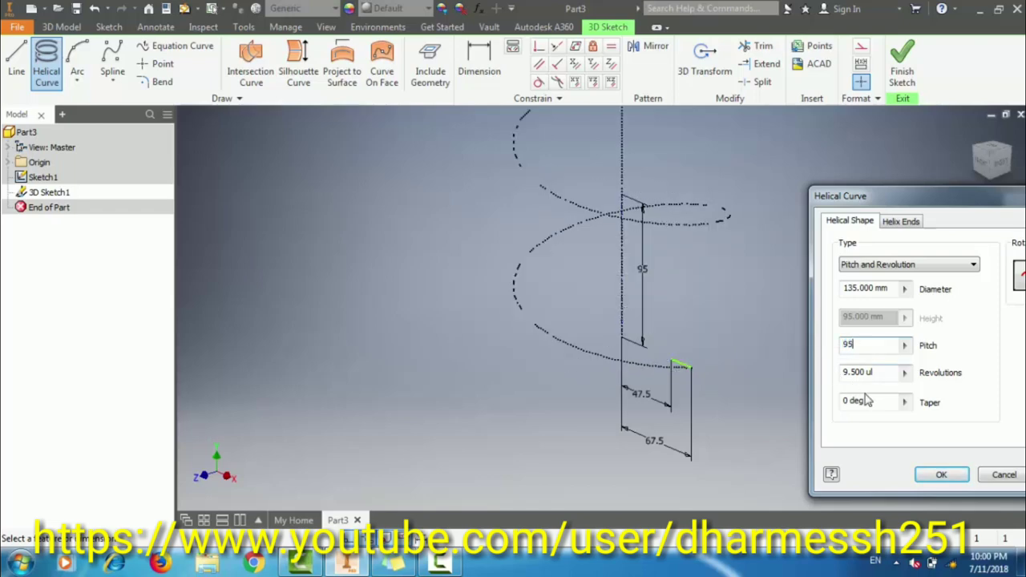
{"action": "key", "text": "Tab"}
{"action": "type", "text": "1"}
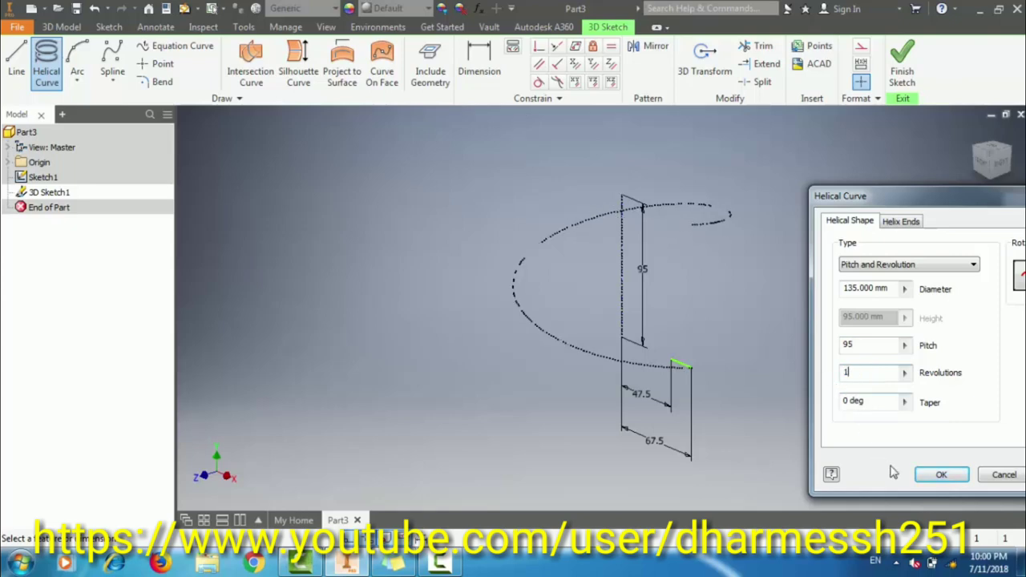
{"action": "left_click", "coordinate": [946, 474]}
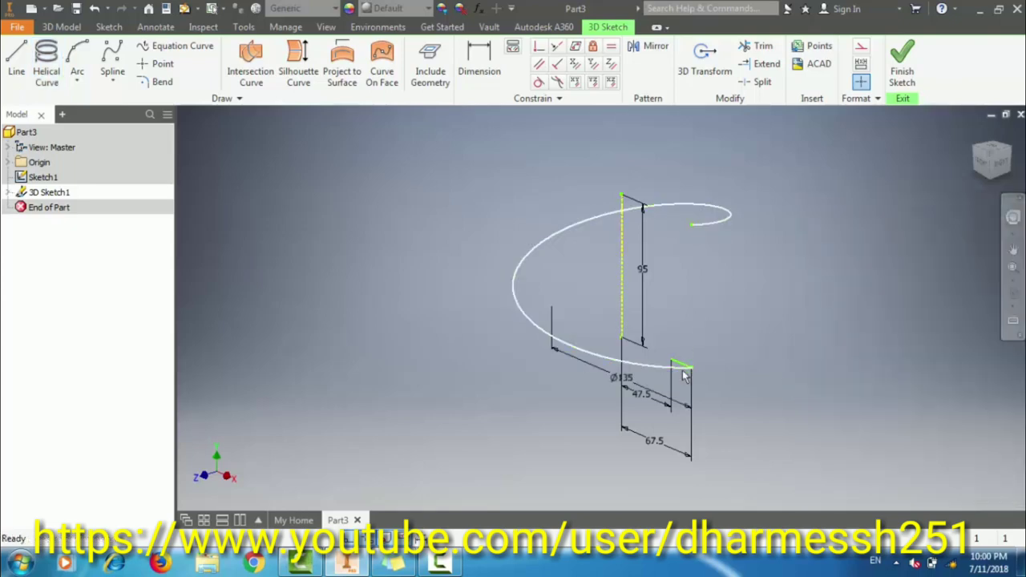
Step: Finish the outer helix's 3D sketch and start a second 3D sketch
{"action": "scroll", "coordinate": [675, 353], "scroll_direction": "up", "scroll_amount": 5}
{"action": "scroll", "coordinate": [676, 353], "scroll_direction": "down", "scroll_amount": 6}
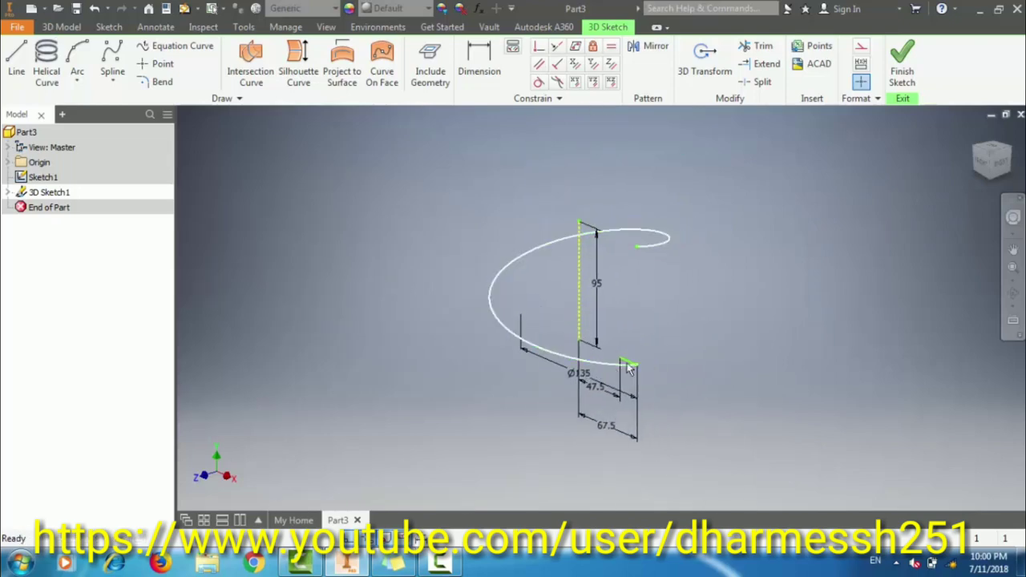
{"action": "scroll", "coordinate": [664, 342], "scroll_direction": "up", "scroll_amount": 3}
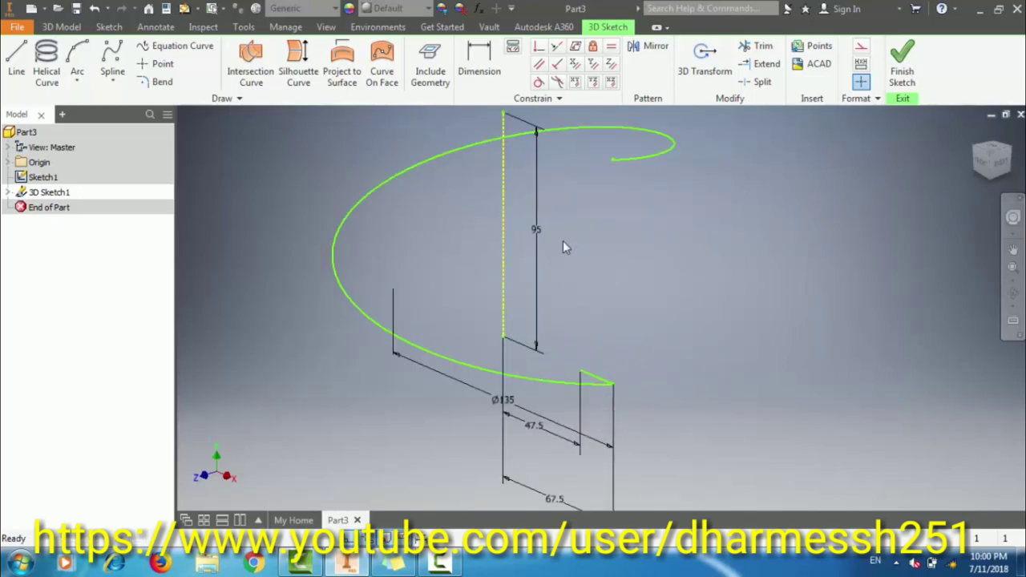
{"action": "left_click", "coordinate": [902, 61]}
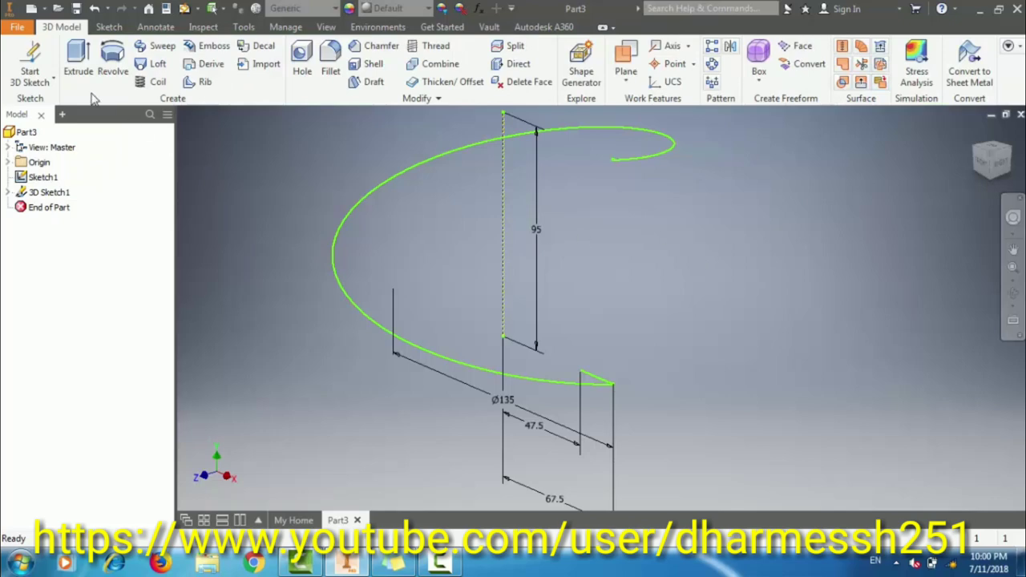
{"action": "left_click", "coordinate": [36, 80]}
{"action": "left_click", "coordinate": [40, 137]}
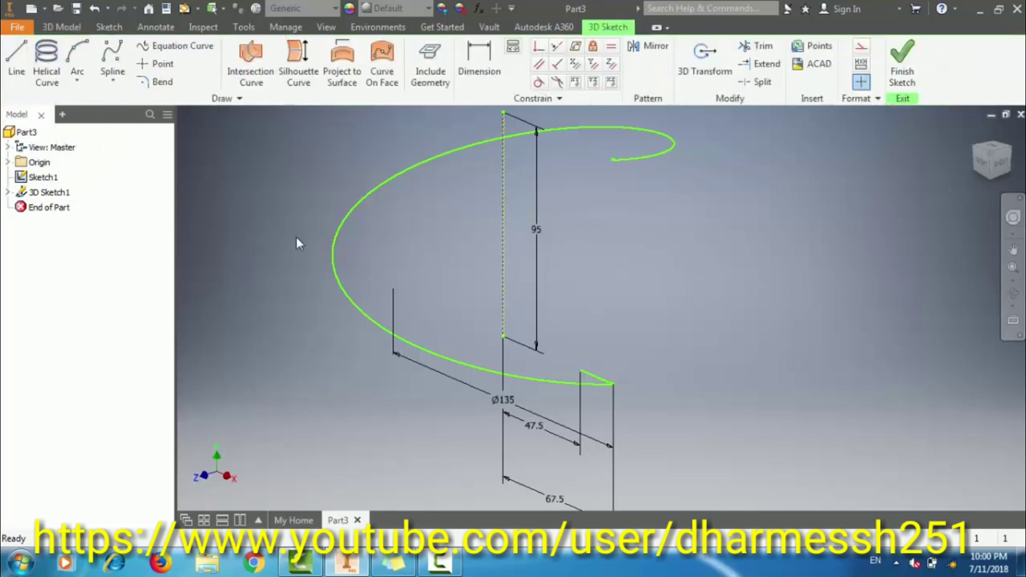
Step: Define a second helical curve along the 95 mm axis line, starting at the short line's inner endpoint for a 95 mm diameter
{"action": "left_click", "coordinate": [46, 61]}
{"action": "scroll", "coordinate": [511, 328], "scroll_direction": "up", "scroll_amount": 3}
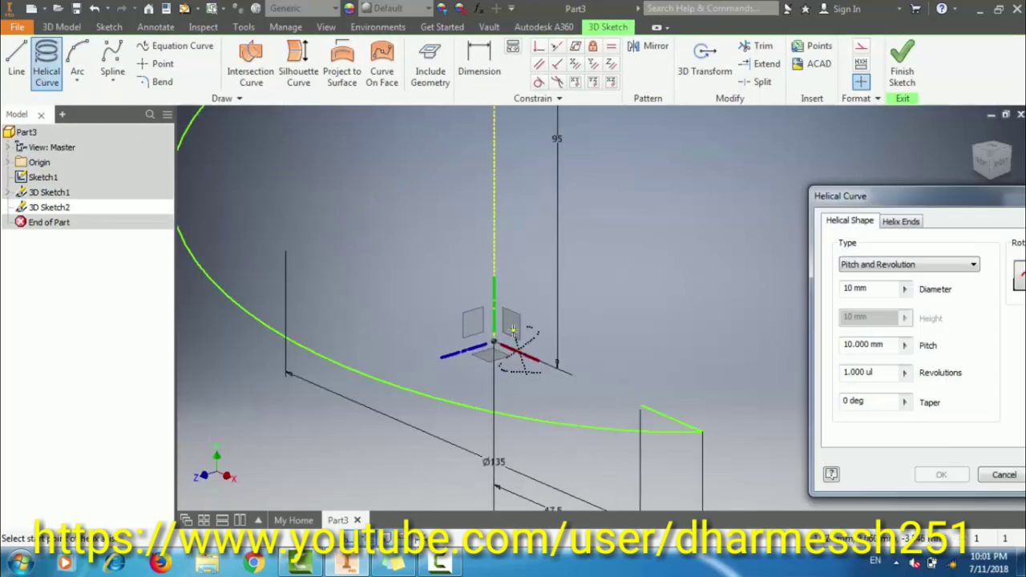
{"action": "scroll", "coordinate": [511, 328], "scroll_direction": "down", "scroll_amount": 3}
{"action": "left_click", "coordinate": [477, 424]}
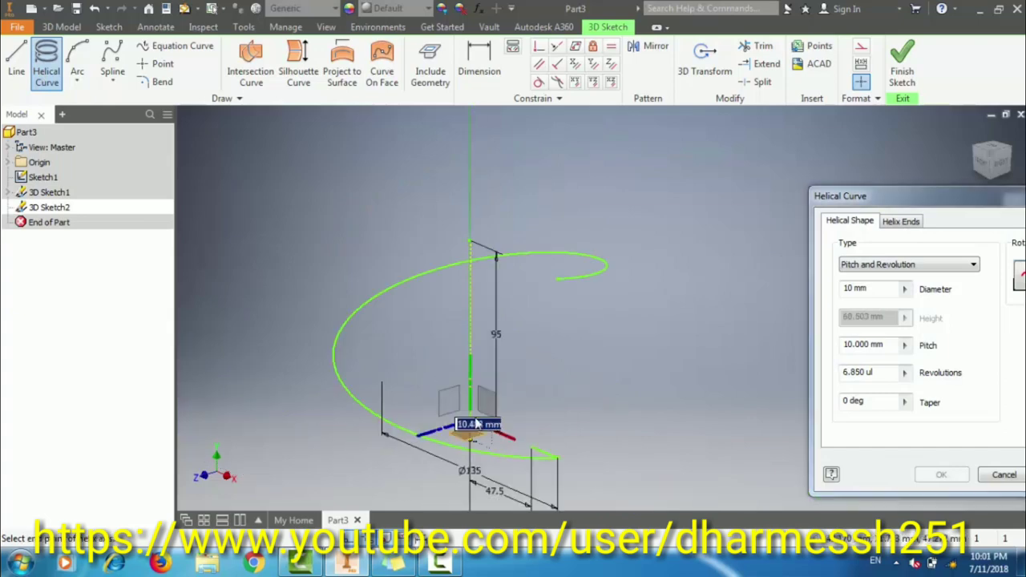
{"action": "left_click", "coordinate": [477, 423]}
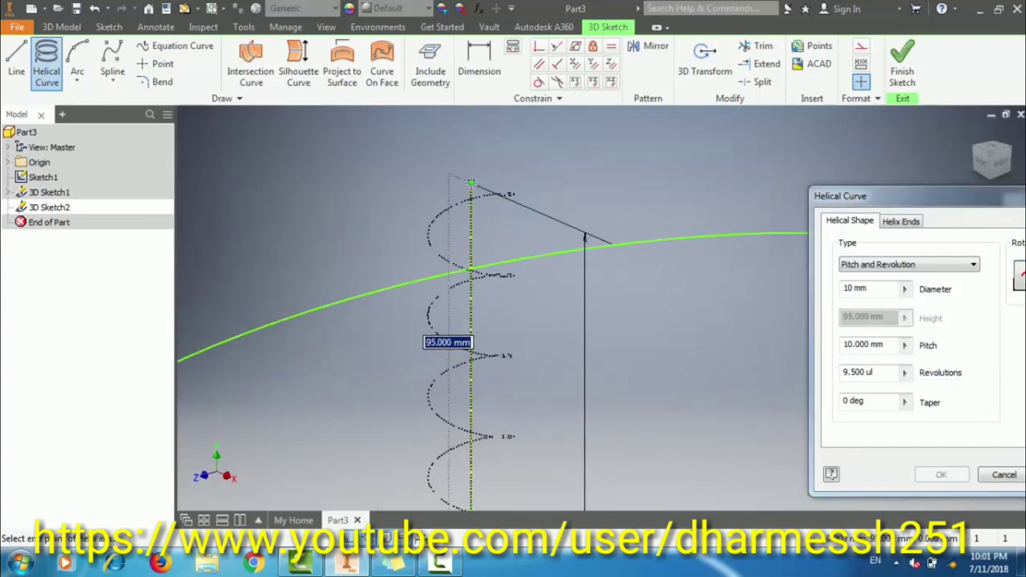
{"action": "left_click", "coordinate": [471, 182]}
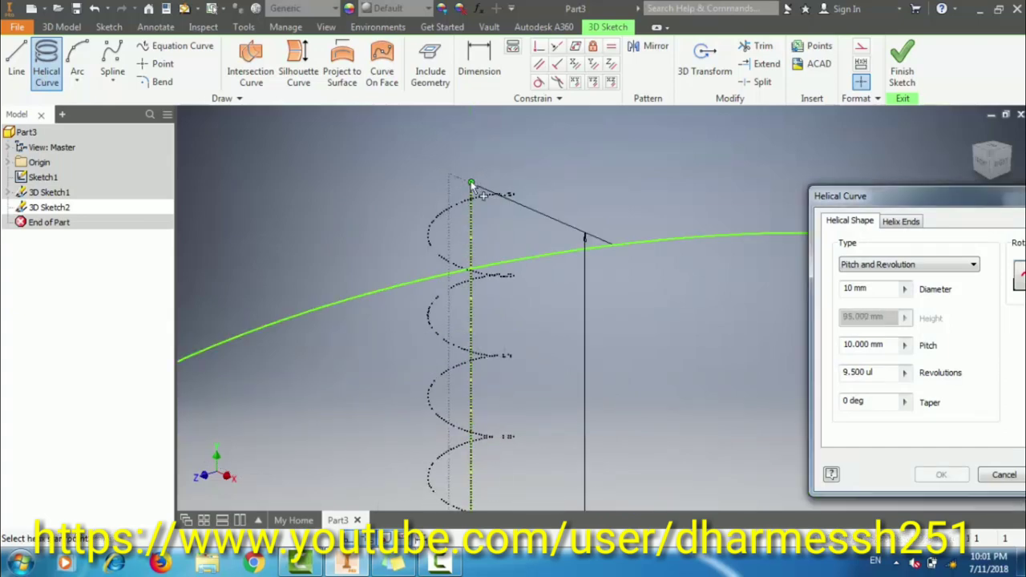
{"action": "scroll", "coordinate": [561, 336], "scroll_direction": "up", "scroll_amount": 3}
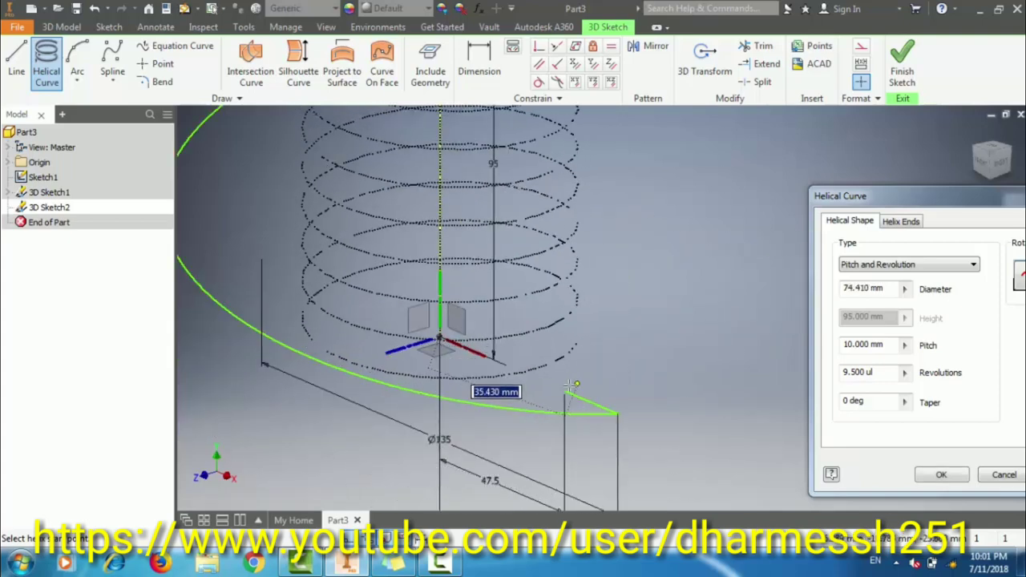
{"action": "left_click", "coordinate": [564, 391]}
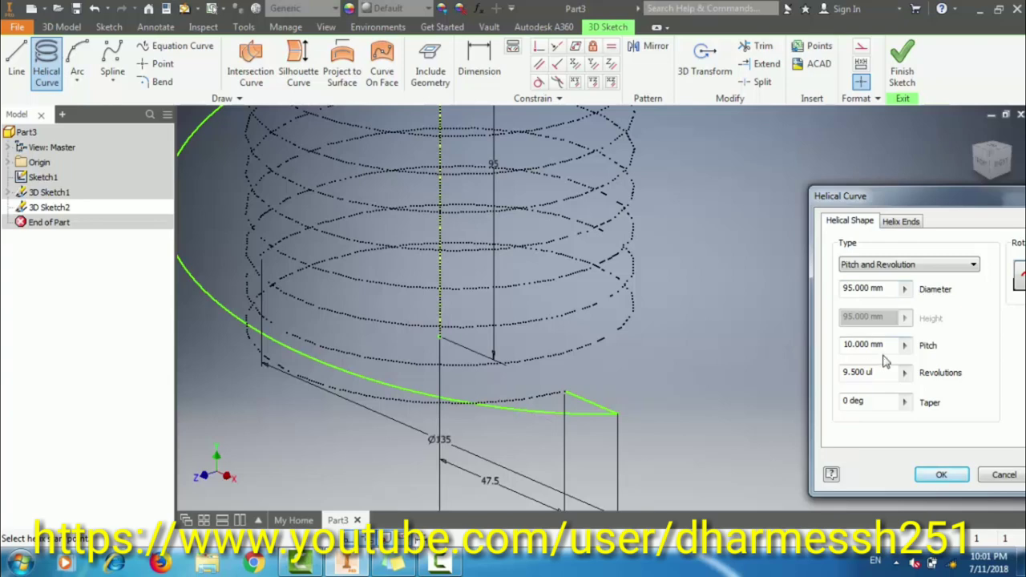
Step: Set the inner helix's pitch to 95 mm and its revolutions to 1, and create the curve
{"action": "left_click_drag", "start_coordinate": [887, 347], "coordinate": [823, 349]}
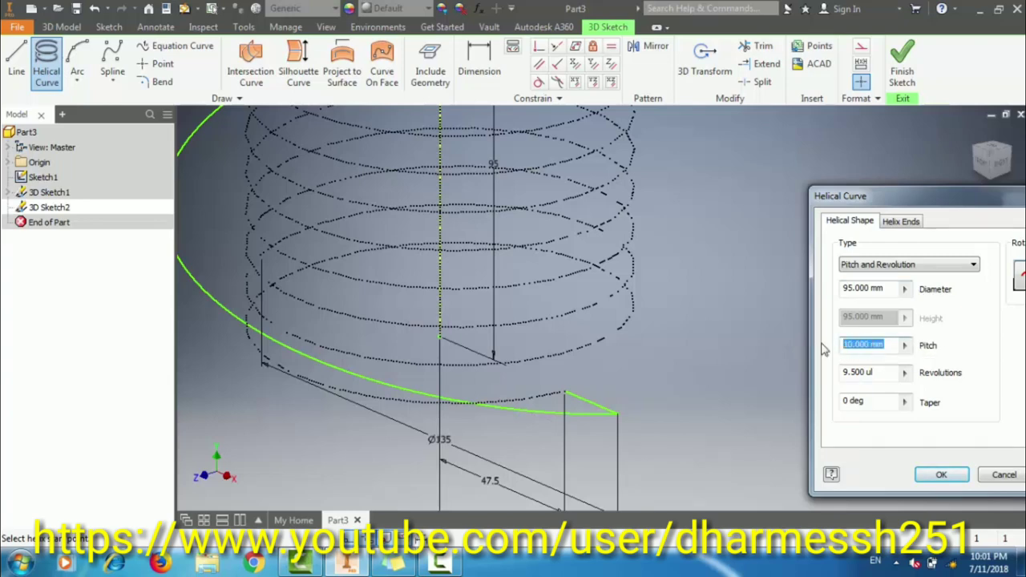
{"action": "type", "text": "95"}
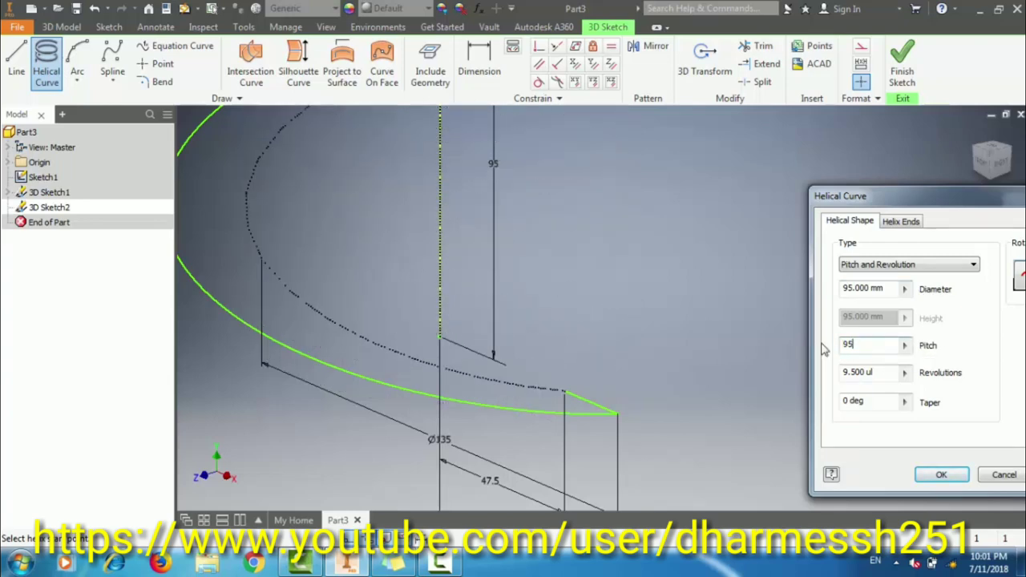
{"action": "left_click_drag", "start_coordinate": [878, 378], "coordinate": [834, 377]}
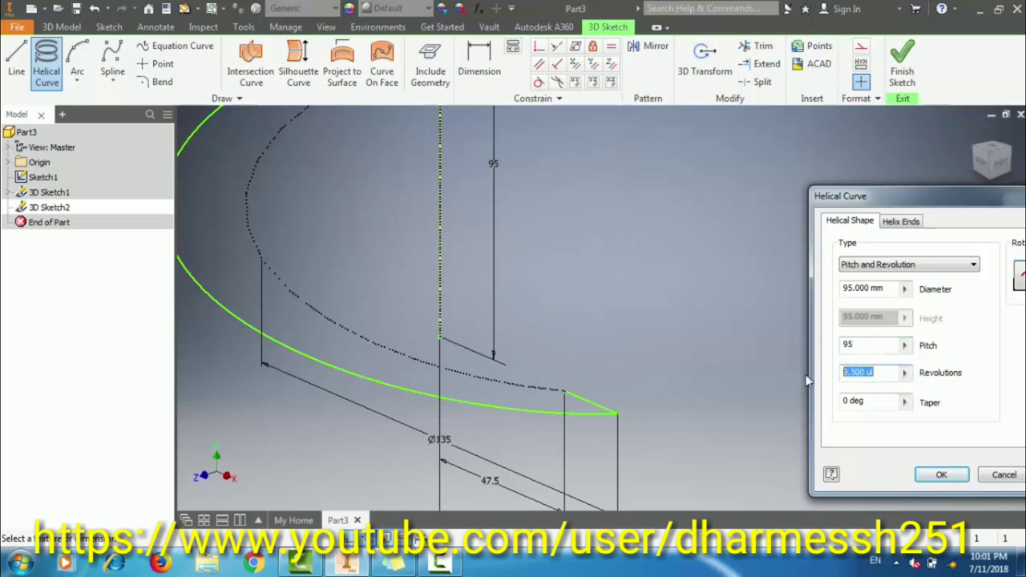
{"action": "type", "text": "1"}
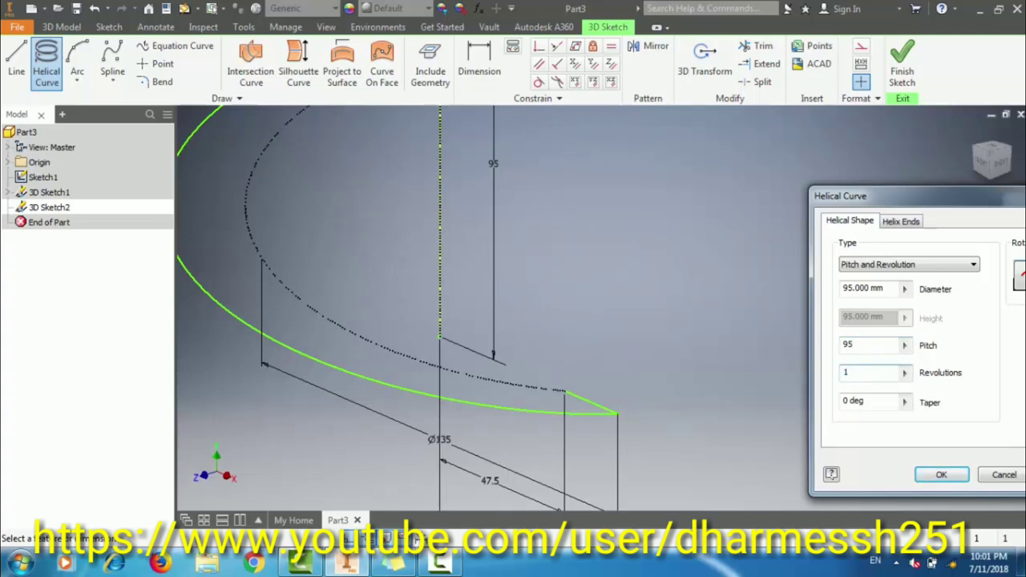
{"action": "left_click", "coordinate": [941, 474]}
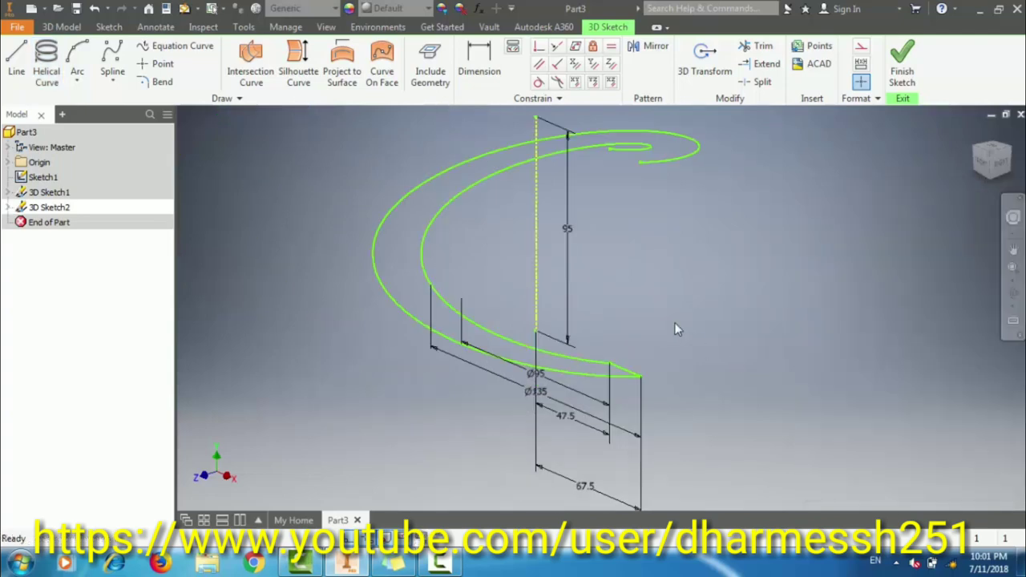
Step: Finish the 3D sketch containing the inner helix
{"action": "scroll", "coordinate": [674, 329], "scroll_direction": "up", "scroll_amount": 3}
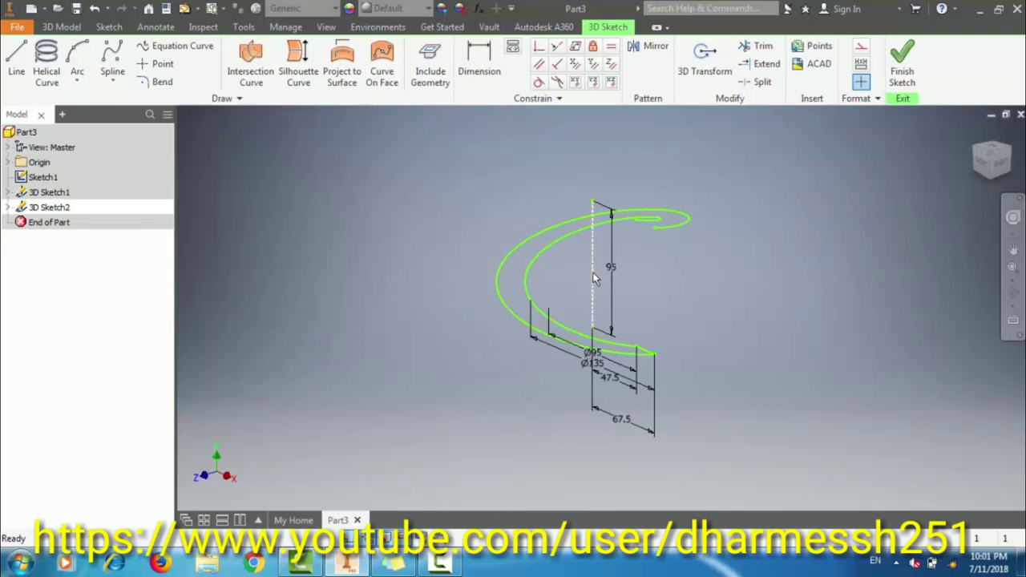
{"action": "middle_click_drag", "start_coordinate": [593, 278], "coordinate": [629, 302], "text": "shift"}
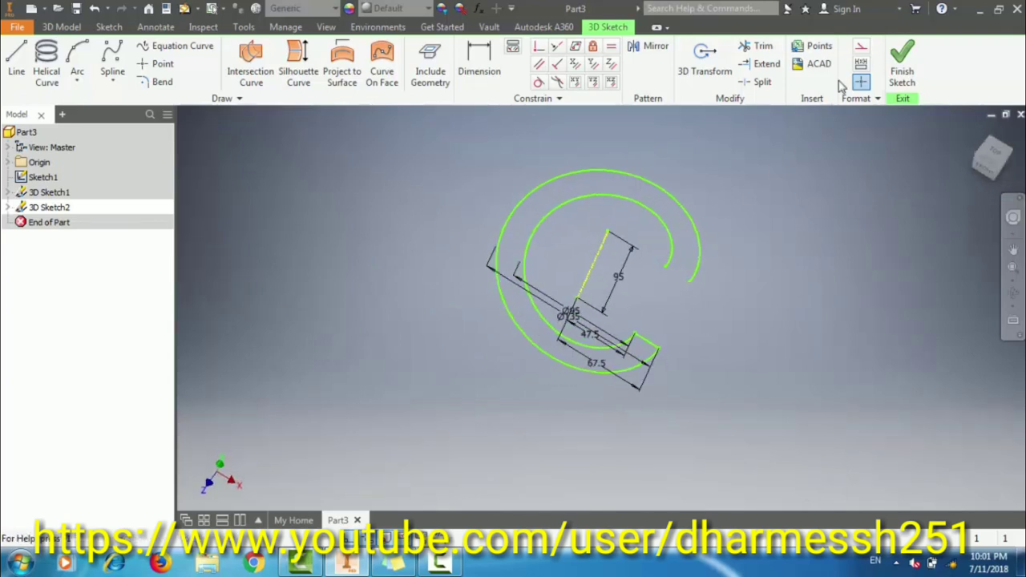
{"action": "left_click", "coordinate": [899, 72]}
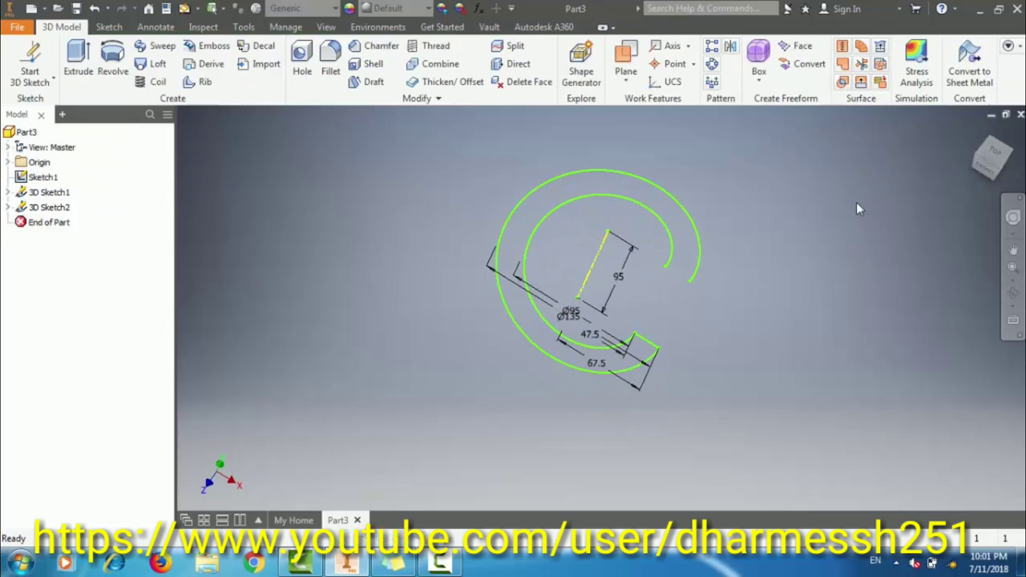
Step: Edit Sketch1 to convert the short horizontal profile line to construction geometry, and finish the sketch
{"action": "right_click", "coordinate": [43, 180]}
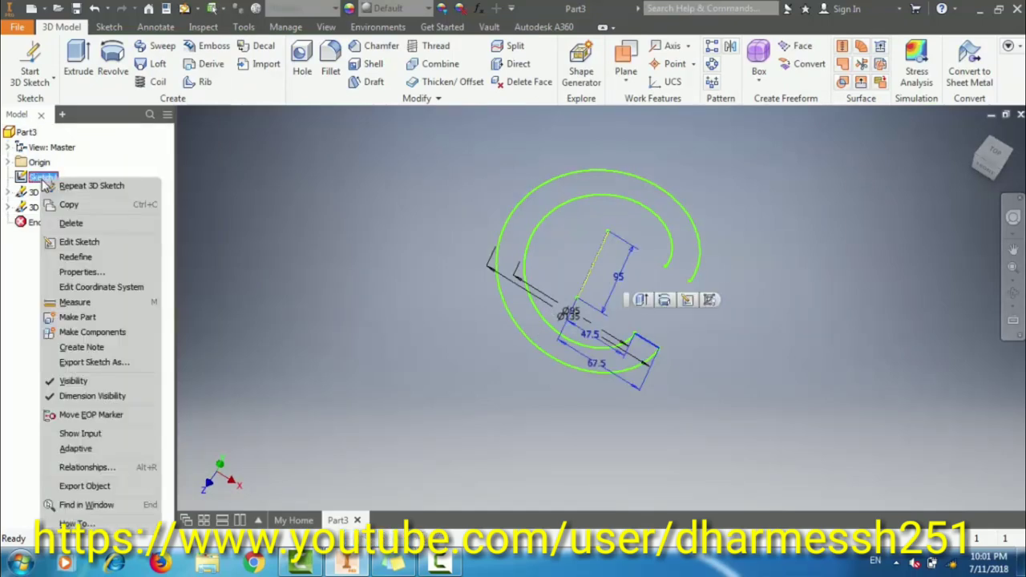
{"action": "left_click", "coordinate": [80, 240]}
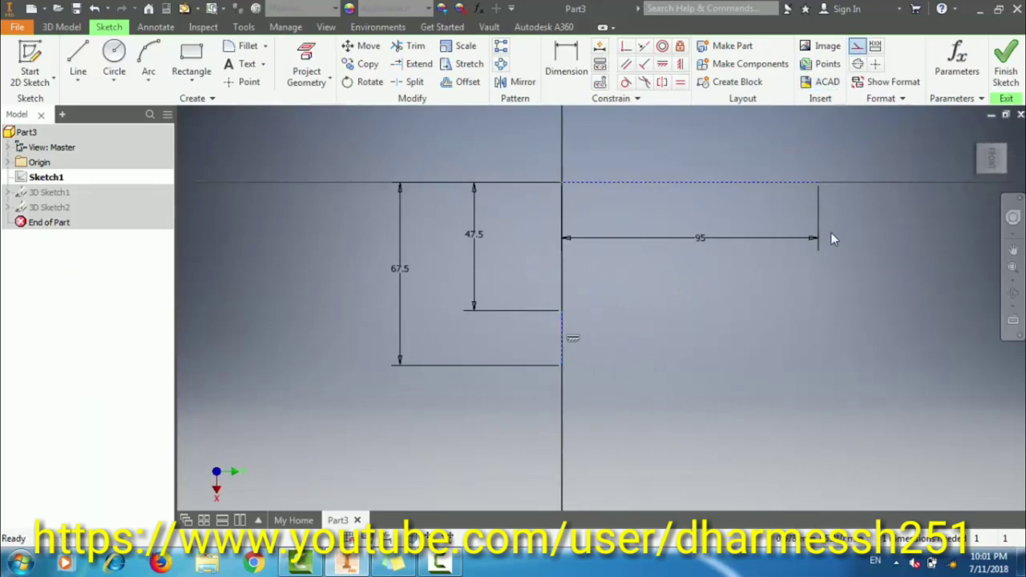
{"action": "left_click", "coordinate": [1005, 72]}
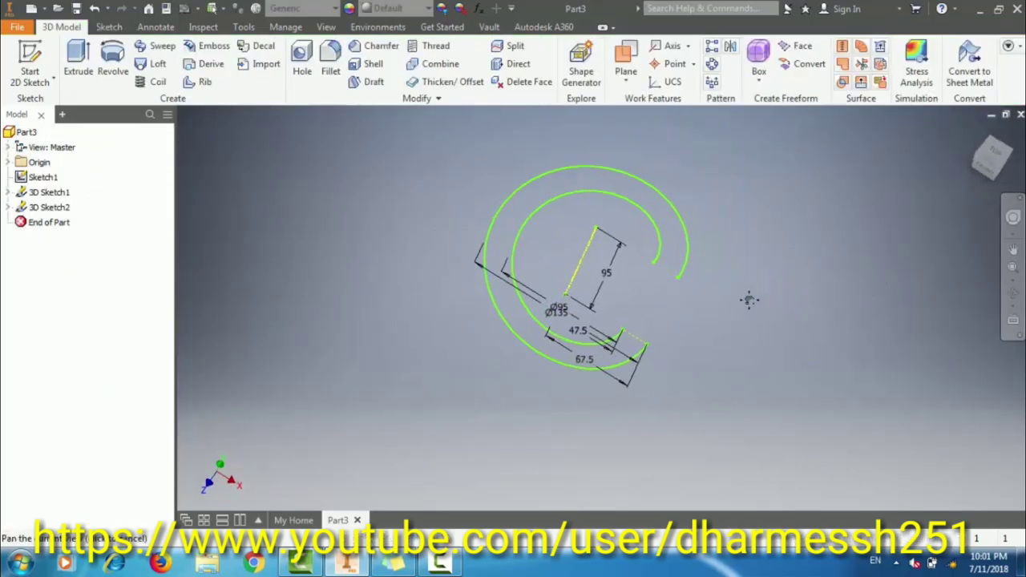
Step: Loft a surface between the outer 135 mm helix and the inner 95 mm helix
{"action": "mouse_move", "coordinate": [749, 297]}
{"action": "middle_mouse_down", "text": "shift"}
{"action": "mouse_move", "coordinate": [760, 323]}
{"action": "mouse_move", "coordinate": [703, 286]}
{"action": "mouse_move", "coordinate": [831, 332]}
{"action": "mouse_move", "coordinate": [761, 318]}
{"action": "middle_mouse_up", "text": "shift"}
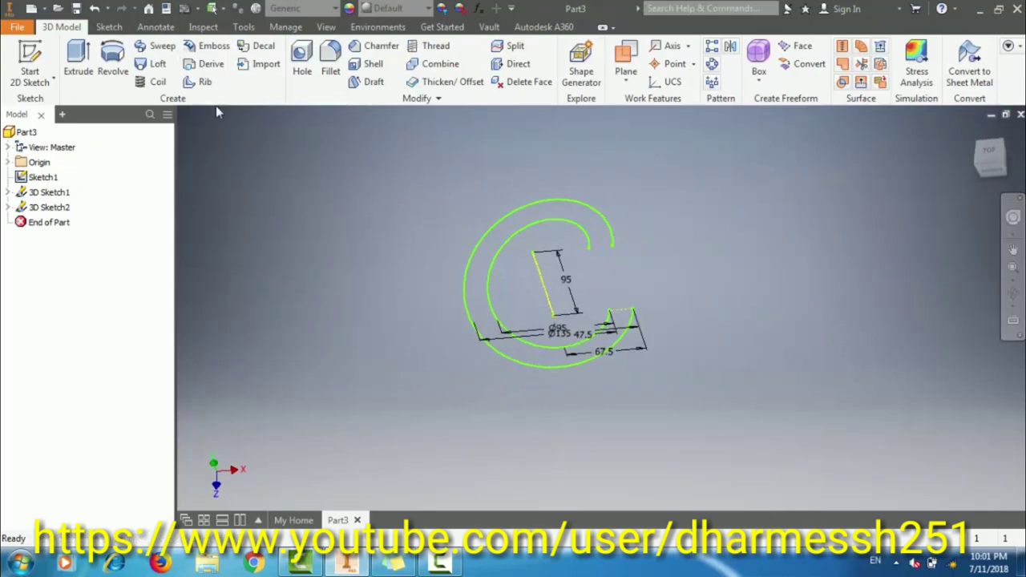
{"action": "left_click", "coordinate": [157, 64]}
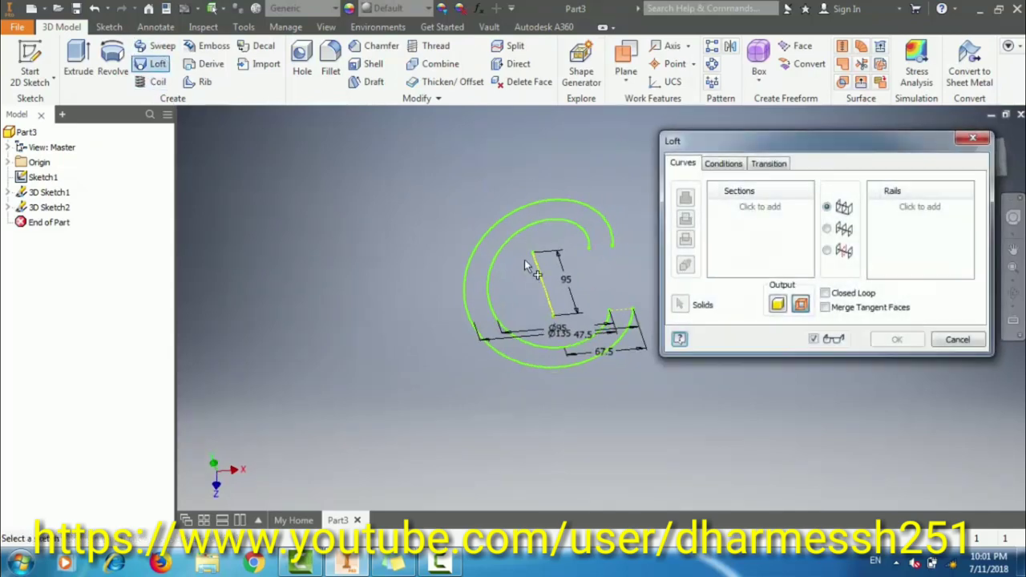
{"action": "left_click", "coordinate": [506, 215]}
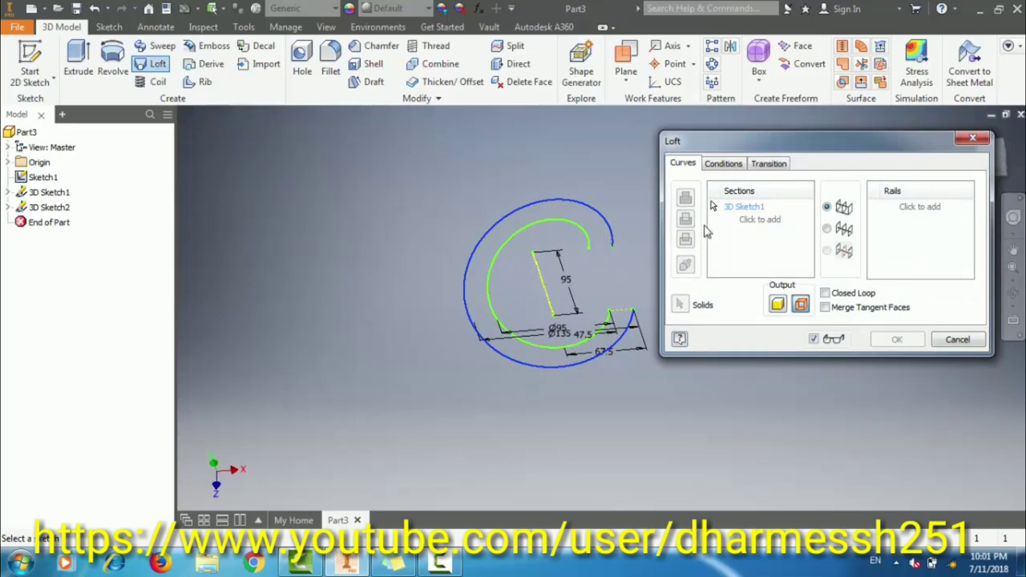
{"action": "left_click", "coordinate": [510, 243]}
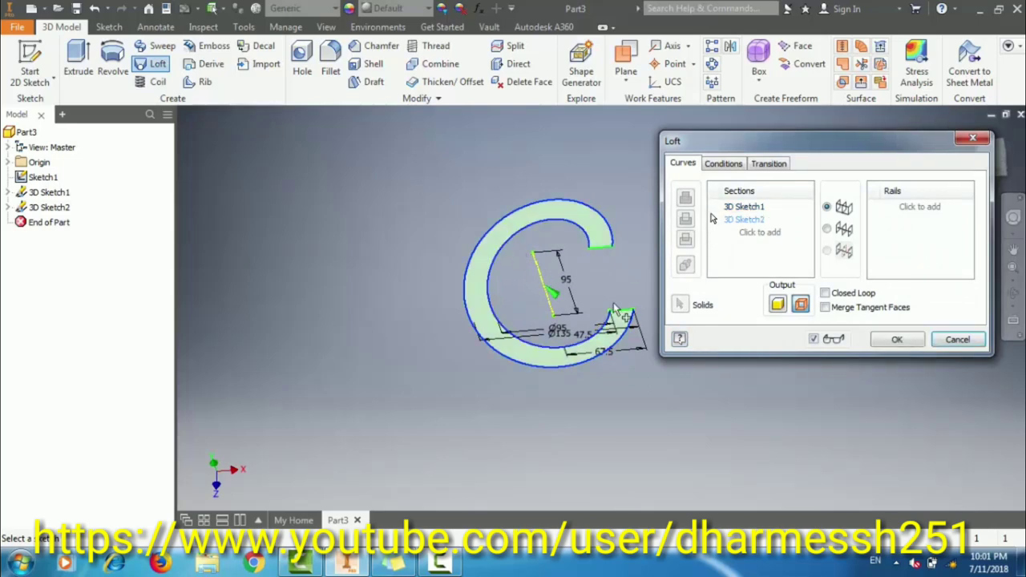
{"action": "left_click", "coordinate": [895, 340]}
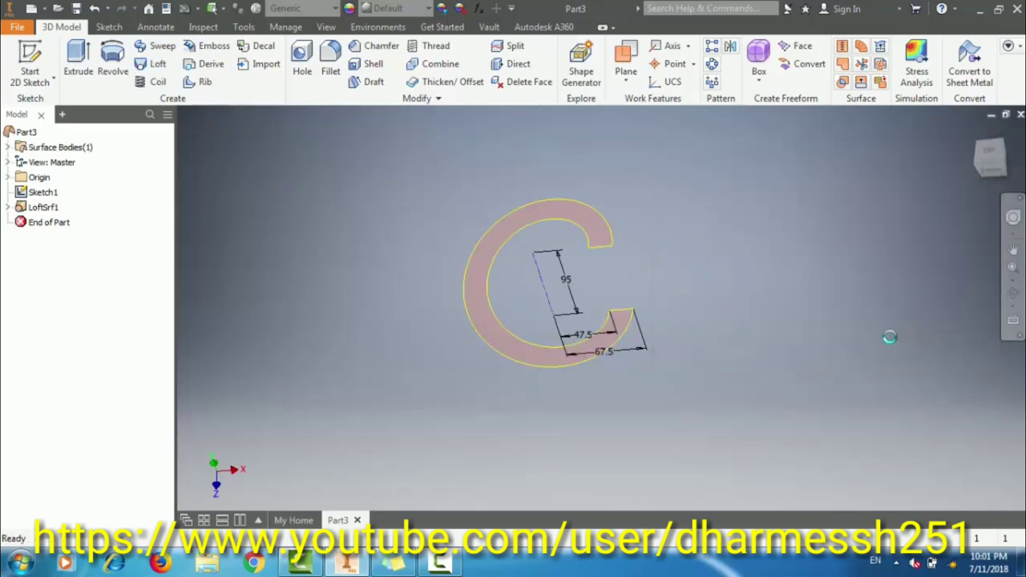
Step: Thicken the lofted helical surface into a solid with a distance of 1.6 mm
{"action": "left_click", "coordinate": [451, 82]}
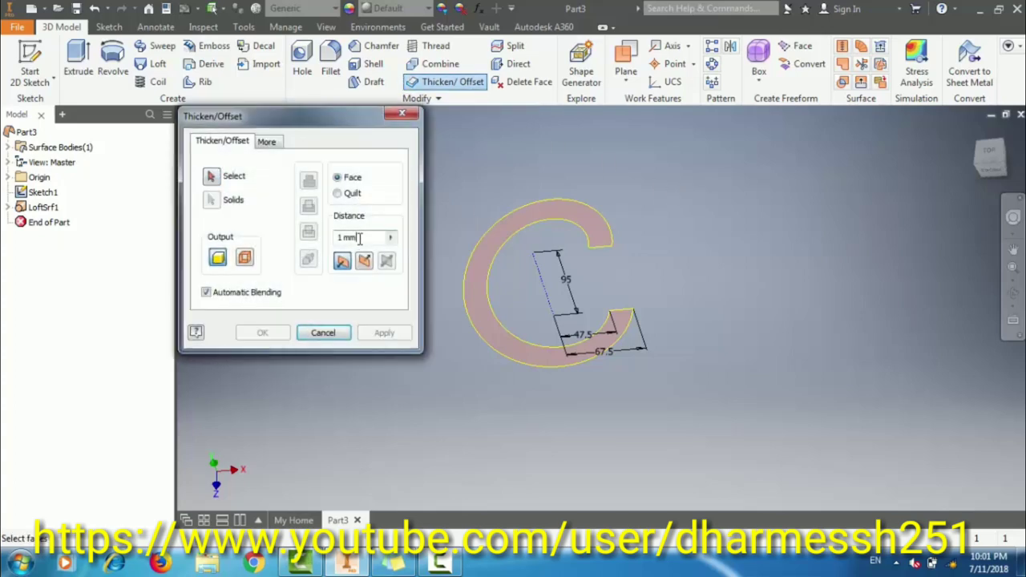
{"action": "left_click", "coordinate": [352, 238]}
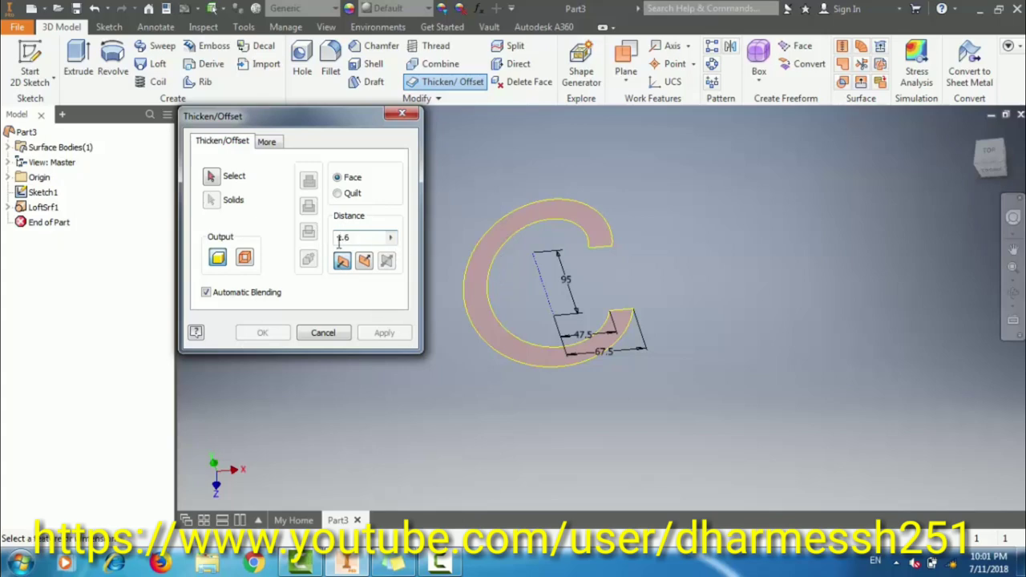
{"action": "left_click", "coordinate": [513, 234]}
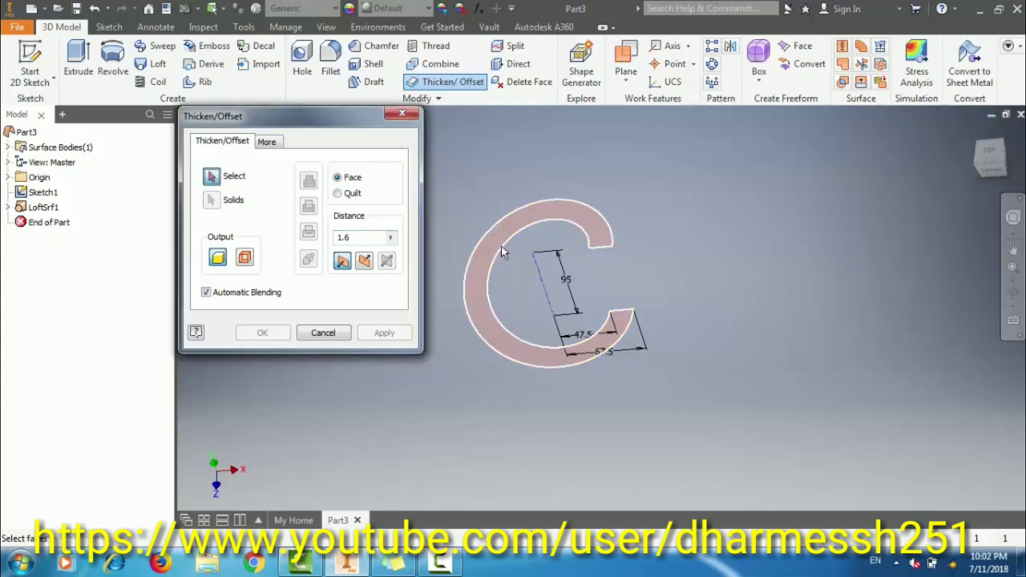
{"action": "left_click", "coordinate": [500, 246]}
{"action": "left_click", "coordinate": [391, 335]}
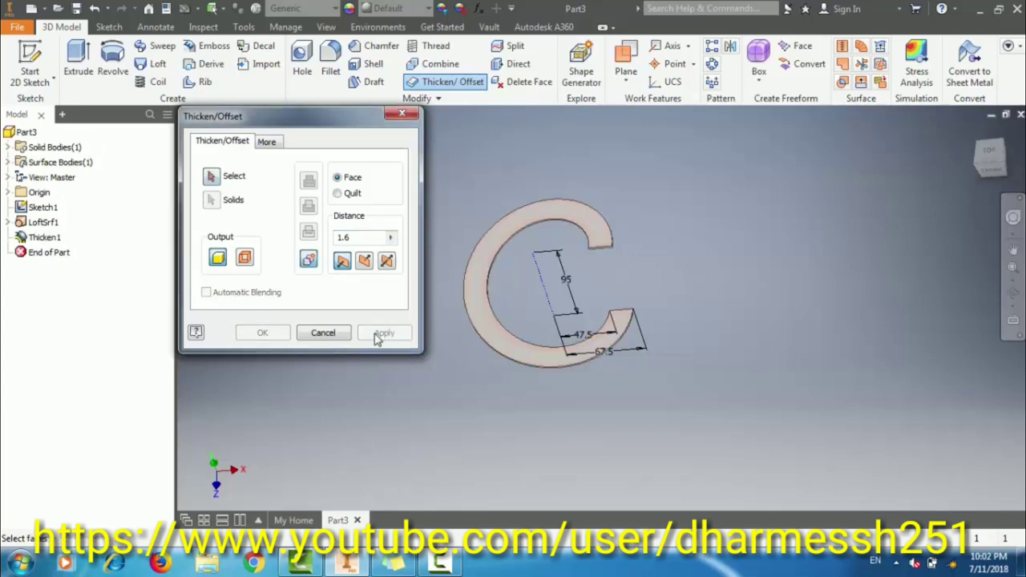
{"action": "left_click", "coordinate": [321, 334]}
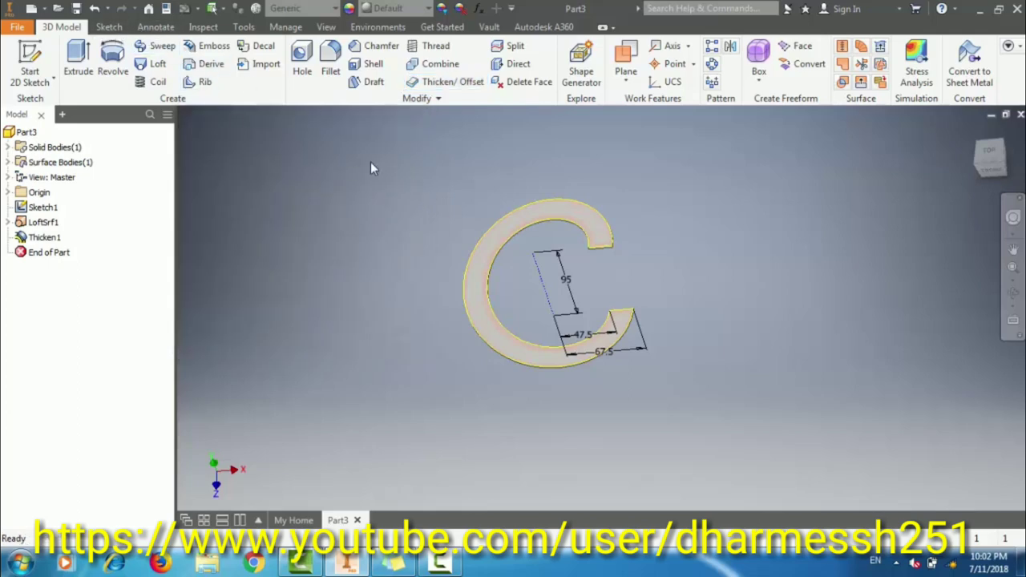
Step: Convert the thickened helical part to sheet metal
{"action": "middle_click_drag", "start_coordinate": [369, 163], "coordinate": [470, 193]}
{"action": "left_click", "coordinate": [969, 70]}
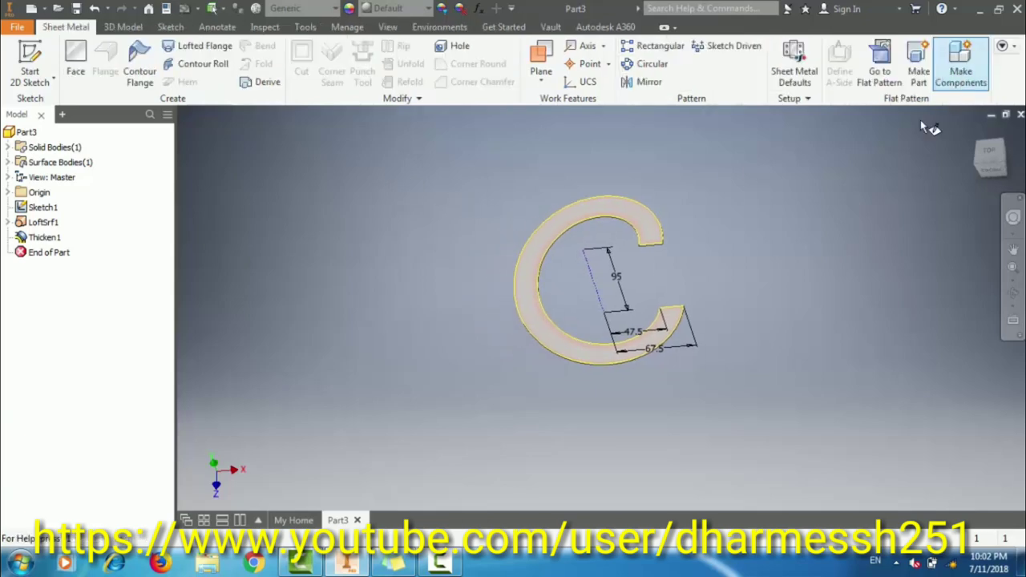
{"action": "middle_click_drag", "start_coordinate": [667, 195], "coordinate": [649, 224], "text": "shift"}
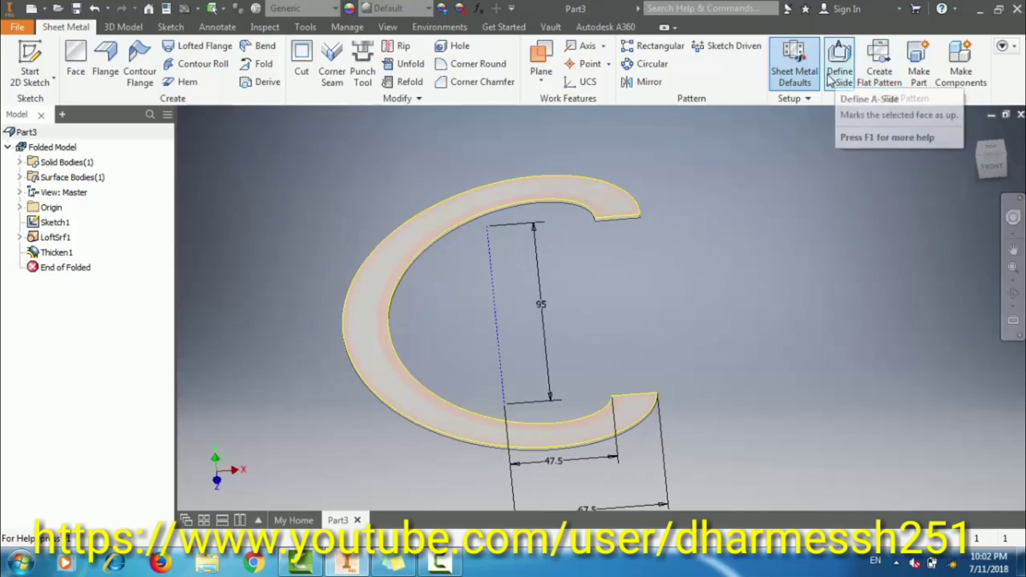
Step: Choose the Default_mm sheet metal rule without using its thickness for the part, and set the rule's own thickness to 1.6 mm
{"action": "left_click", "coordinate": [794, 60]}
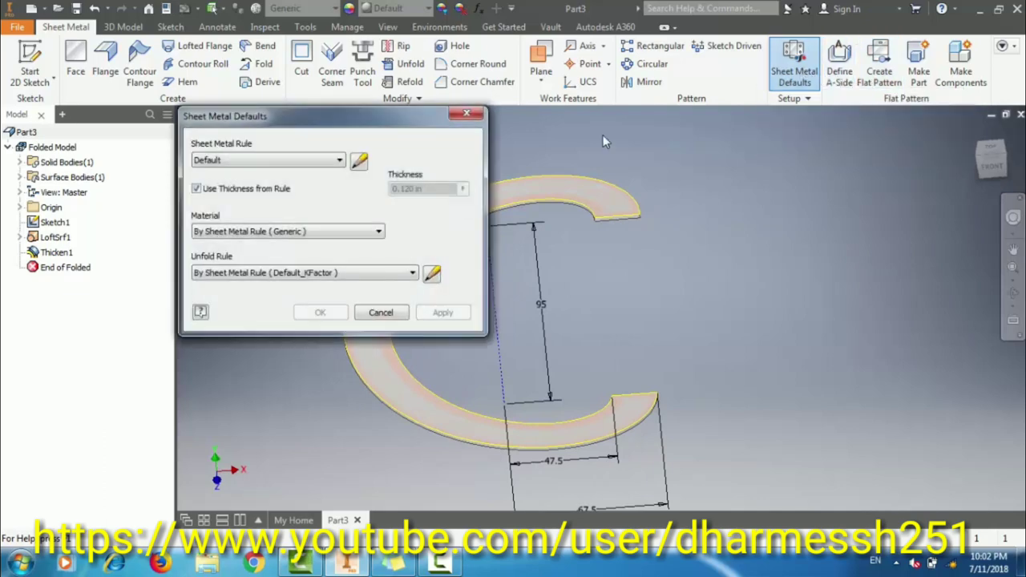
{"action": "left_click", "coordinate": [223, 189]}
{"action": "left_click", "coordinate": [241, 160]}
{"action": "left_click", "coordinate": [240, 180]}
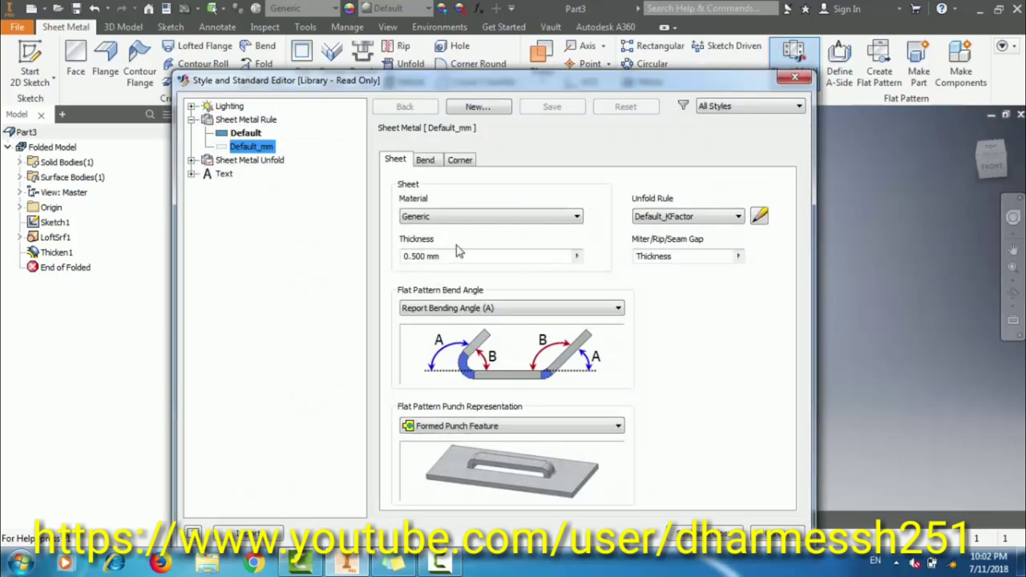
{"action": "left_click", "coordinate": [460, 255]}
{"action": "type", "text": "20"}
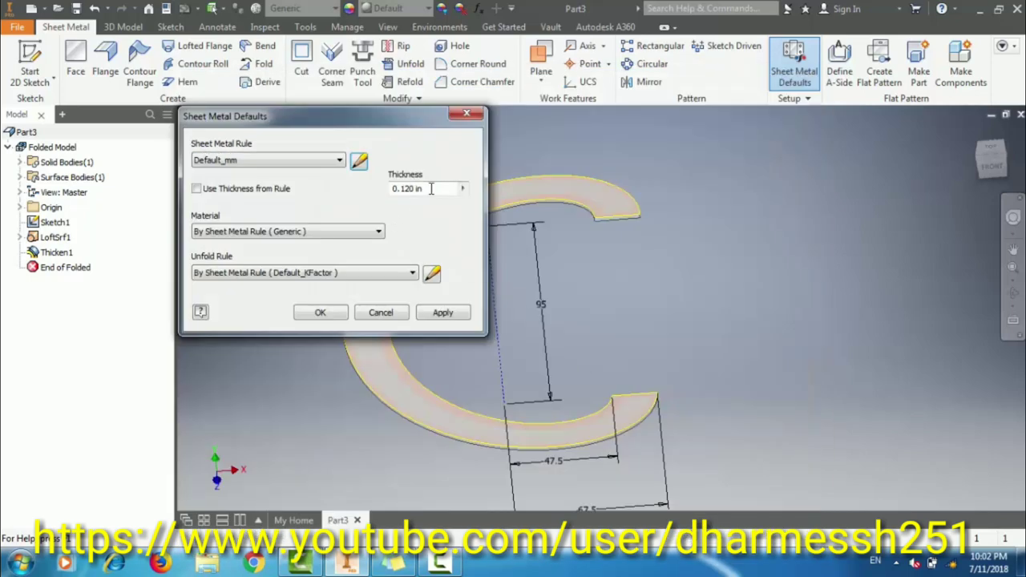
Step: Set the part's sheet metal thickness to 1.6 mm and accept the sheet metal defaults
{"action": "left_click", "coordinate": [431, 189]}
{"action": "type", "text": "1.6"}
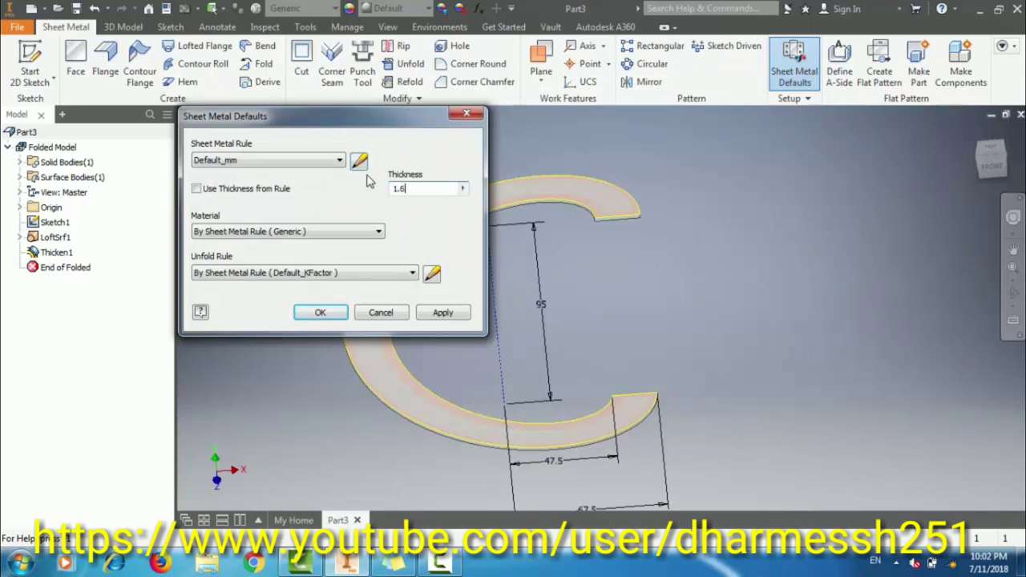
{"action": "key", "text": "Return"}
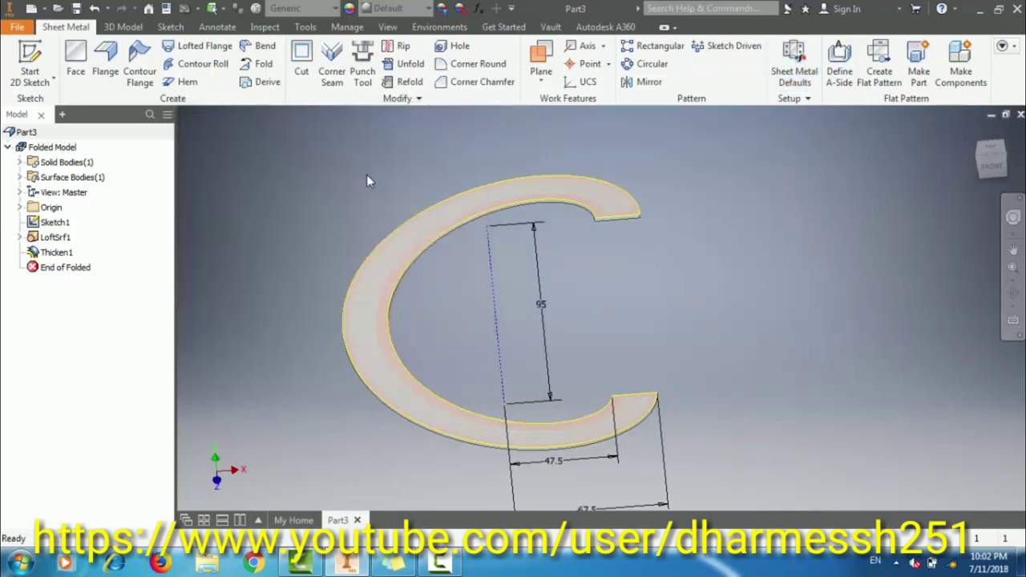
Step: Create the flat pattern of the helical sheet metal part
{"action": "left_click", "coordinate": [879, 64]}
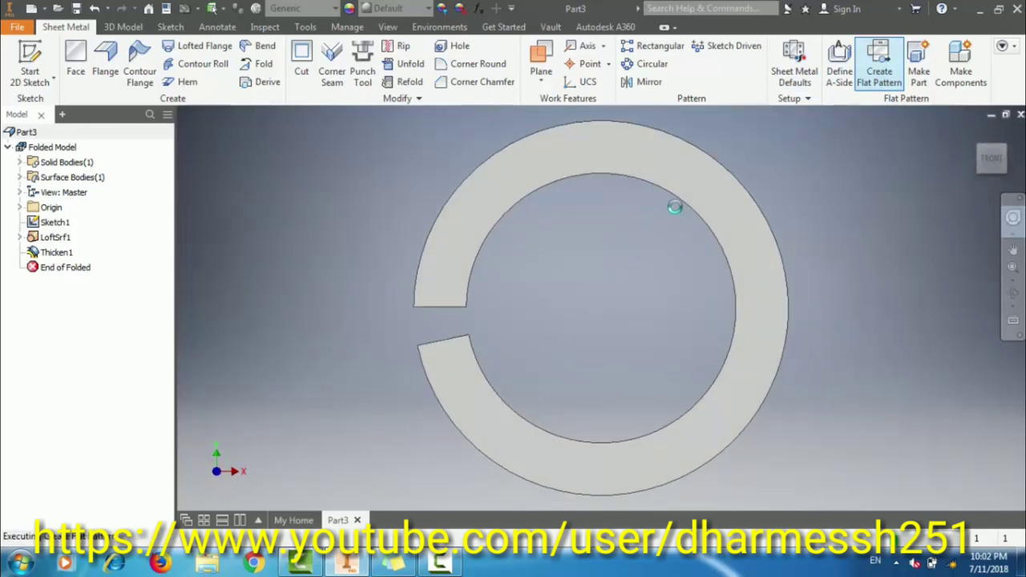
{"action": "middle_click_drag", "start_coordinate": [630, 281], "coordinate": [815, 246], "text": "shift"}
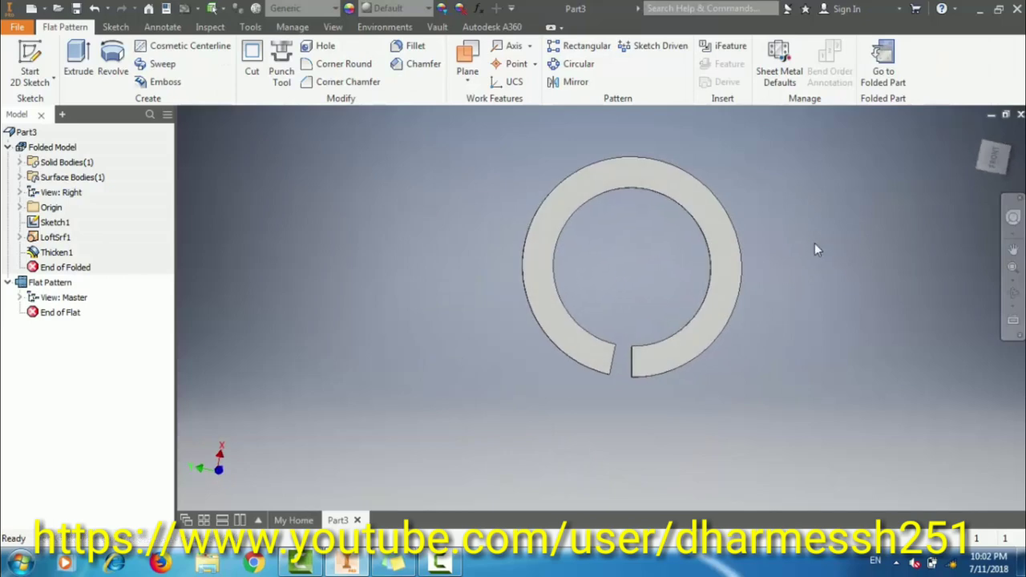
{"action": "left_click", "coordinate": [779, 62]}
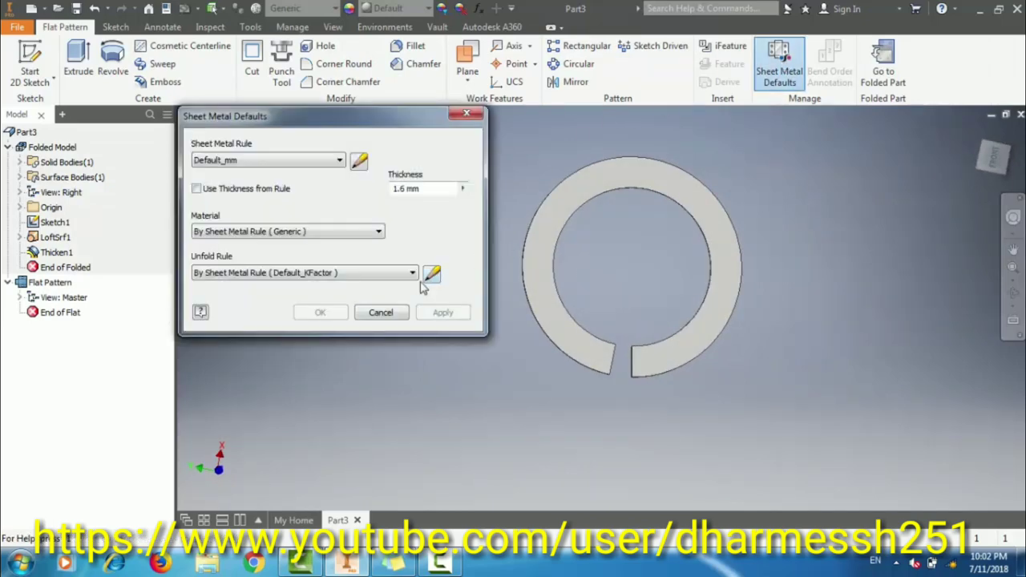
{"action": "left_click", "coordinate": [381, 312]}
Step: Edit the Default_mm sheet metal rule to a thickness of 2 mm and save it
{"action": "left_click", "coordinate": [782, 64]}
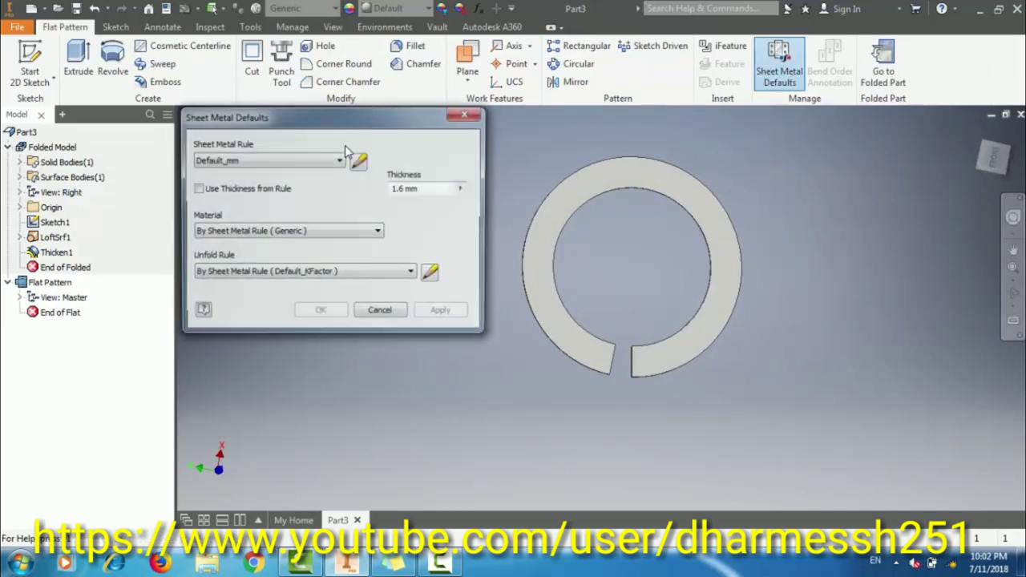
{"action": "left_click", "coordinate": [314, 160]}
{"action": "left_click", "coordinate": [302, 184]}
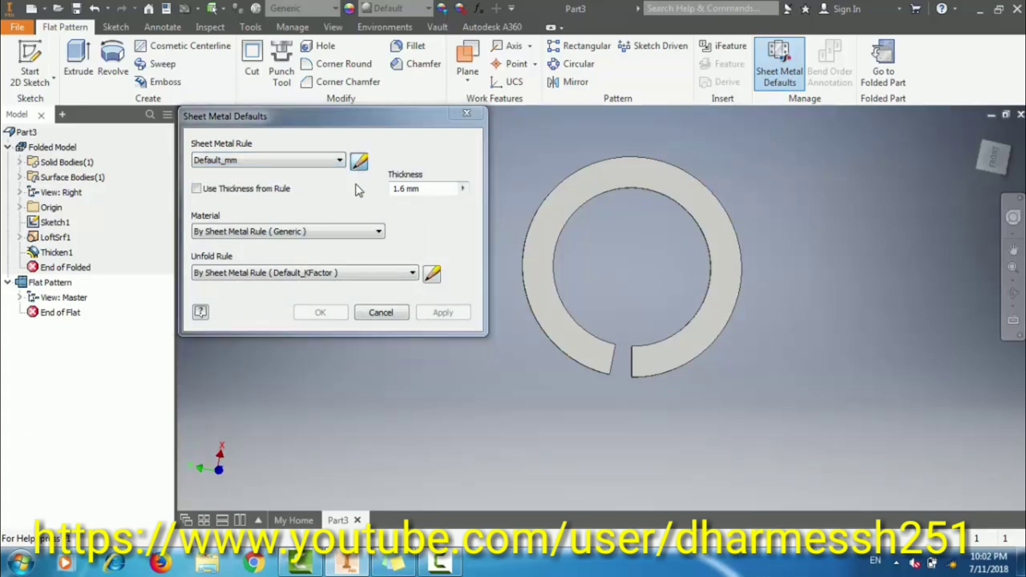
{"action": "left_click", "coordinate": [358, 161]}
{"action": "double_click", "coordinate": [428, 255]}
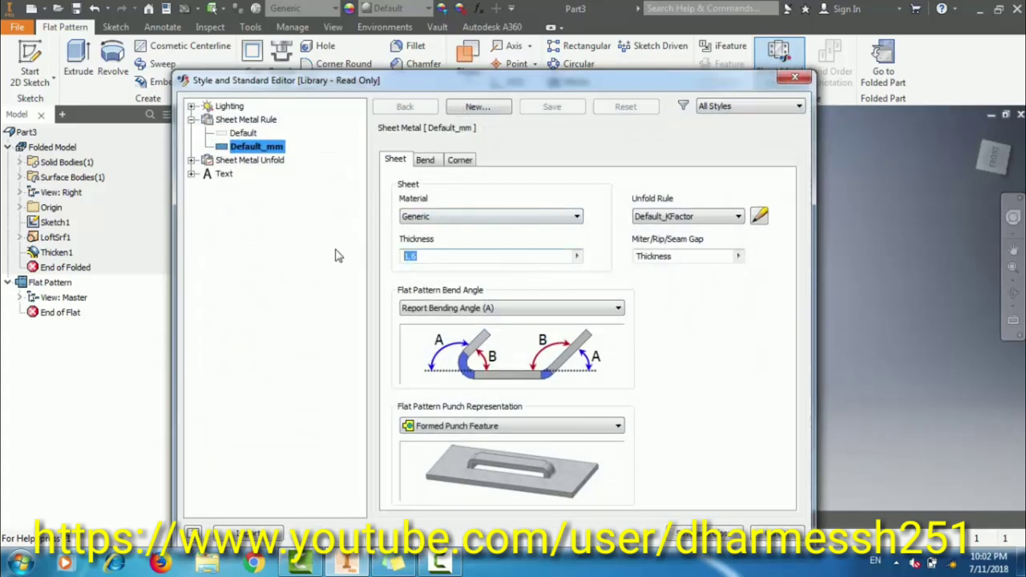
{"action": "type", "text": "2"}
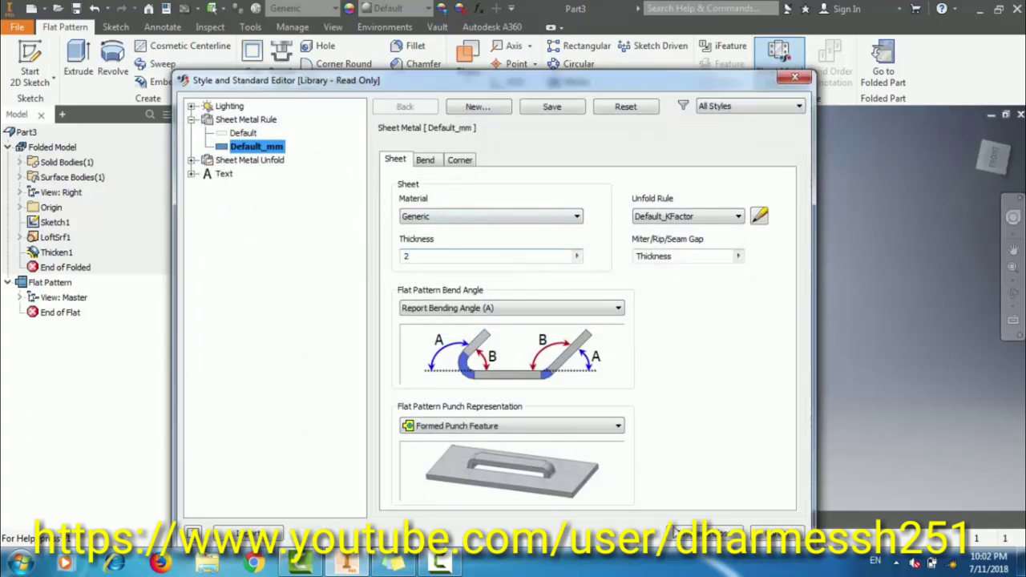
{"action": "left_click", "coordinate": [681, 531]}
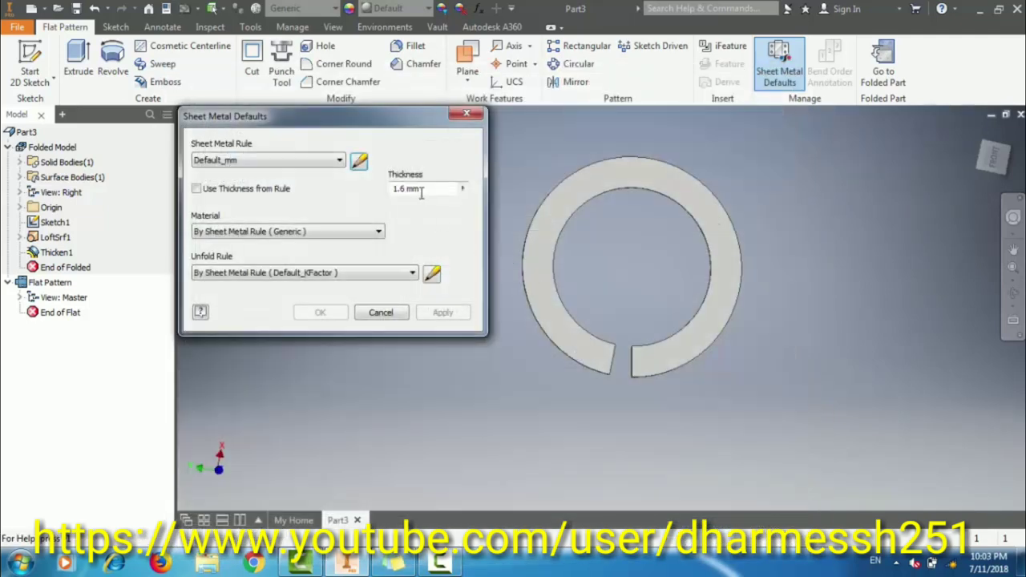
Step: Try to apply a 2 mm thickness override to the part in the sheet metal defaults
{"action": "double_click", "coordinate": [429, 189]}
{"action": "type", "text": "2"}
{"action": "left_click", "coordinate": [441, 313]}
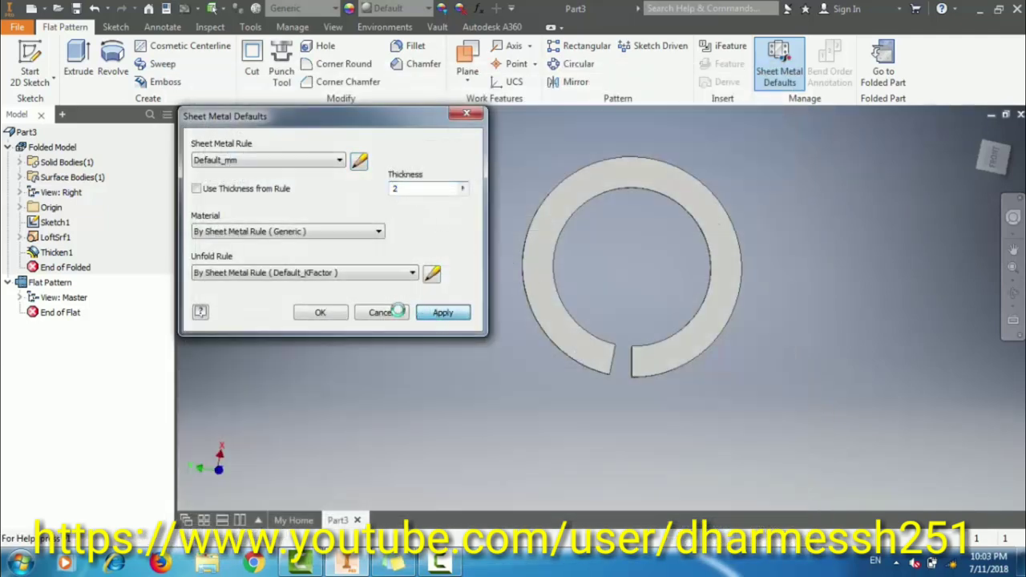
{"action": "left_click", "coordinate": [328, 138]}
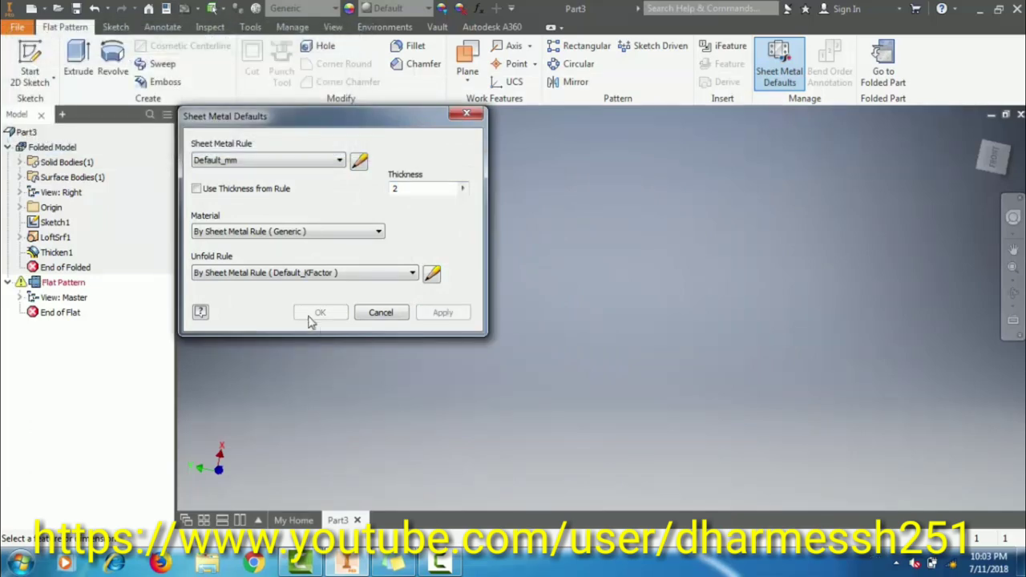
{"action": "left_click", "coordinate": [371, 314]}
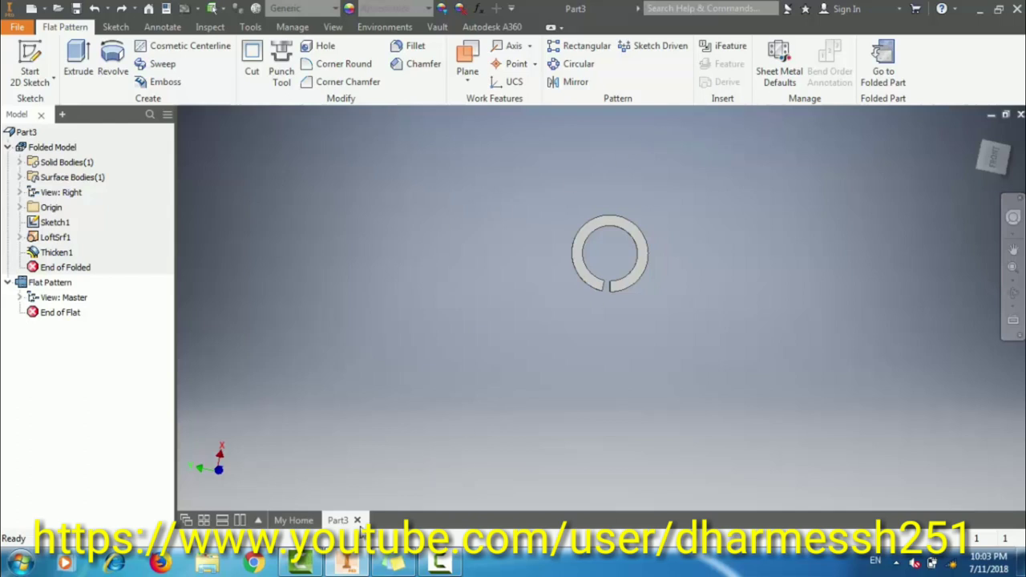
Step: Switch to the sticky note and add "THANK YOU FOR WATCHING" below its existing text
{"action": "left_click", "coordinate": [393, 563]}
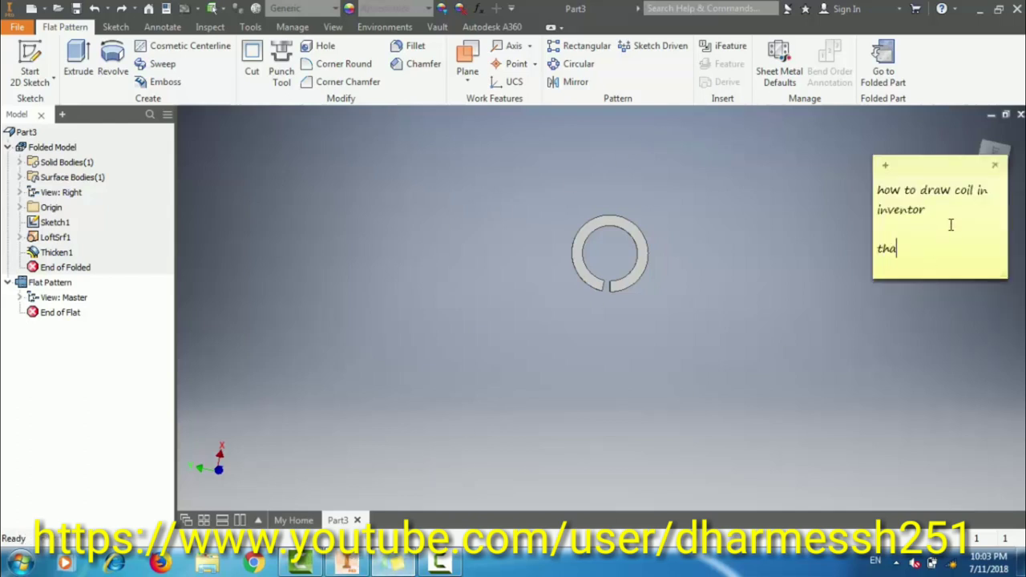
{"action": "key", "text": "BackSpace"}
{"action": "key", "text": "BackSpace"}
{"action": "type", "text": "THANK YOU FOR WAT"}
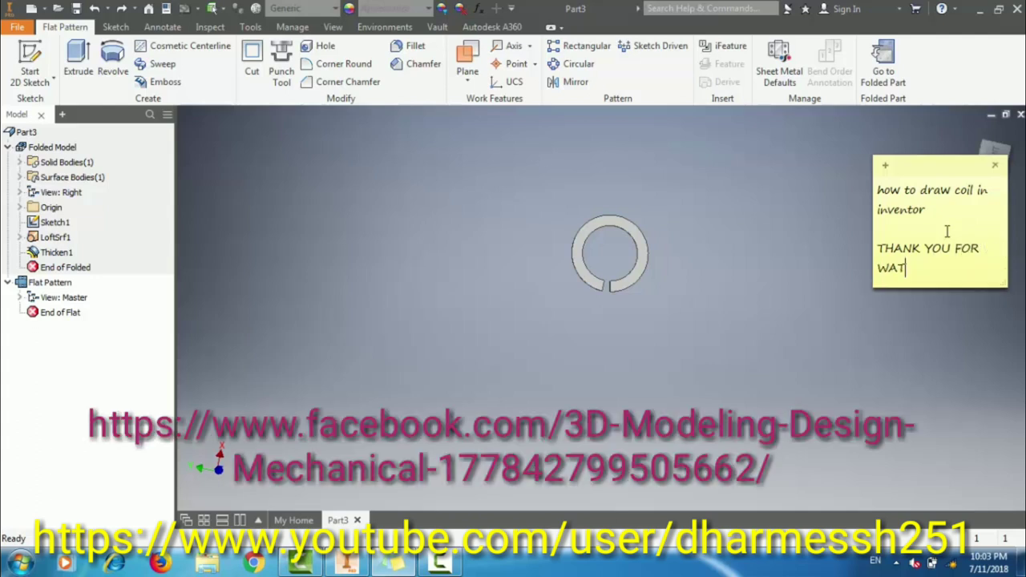
{"action": "type", "text": "CHING"}
{"action": "key", "text": "Return"}
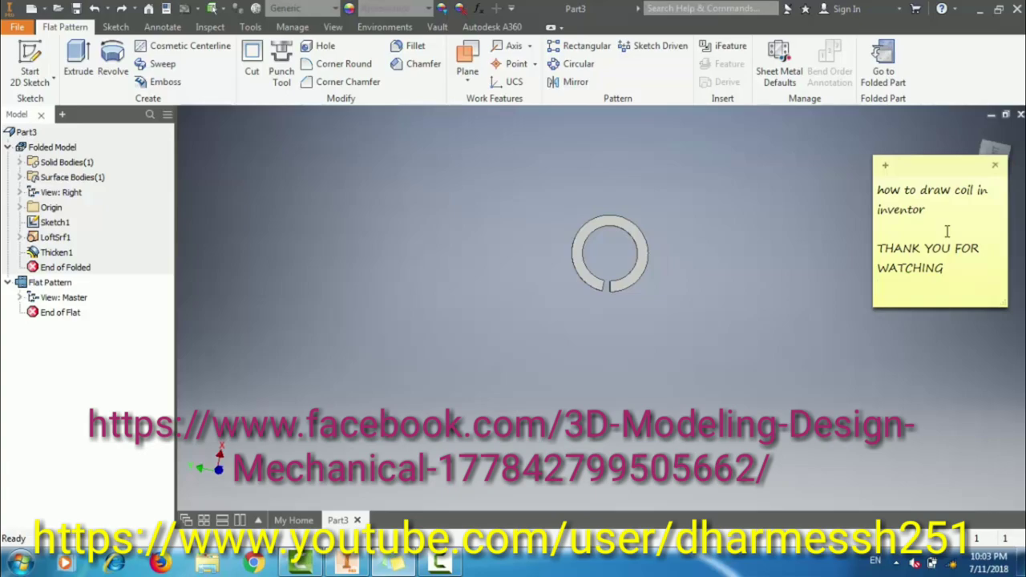